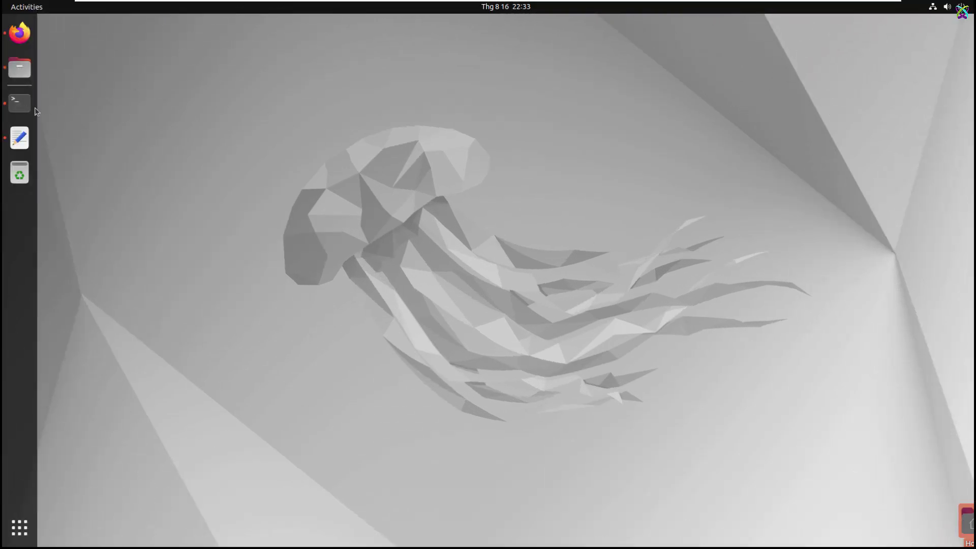
Launch GNOME Terminal from the Ubuntu dock
click(19, 102)
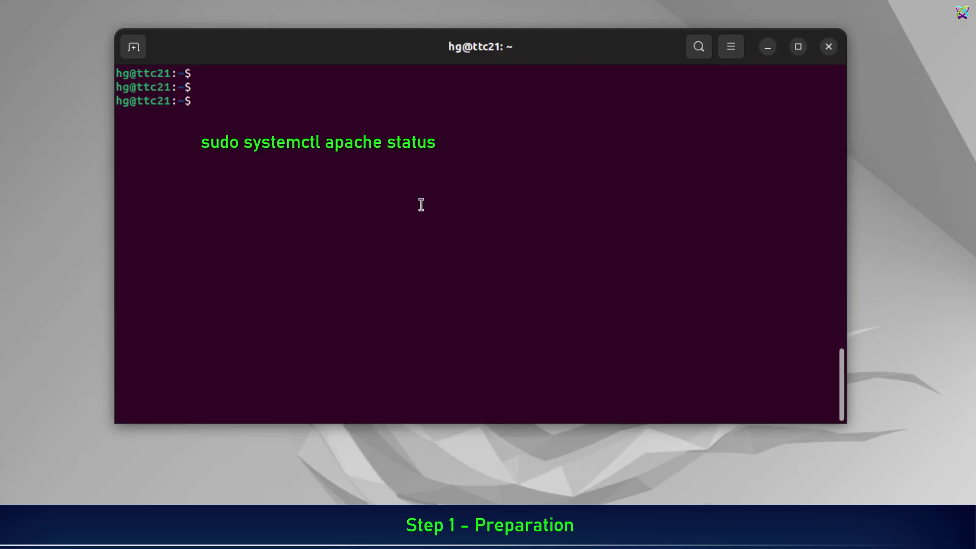
text(sudo systemctl )
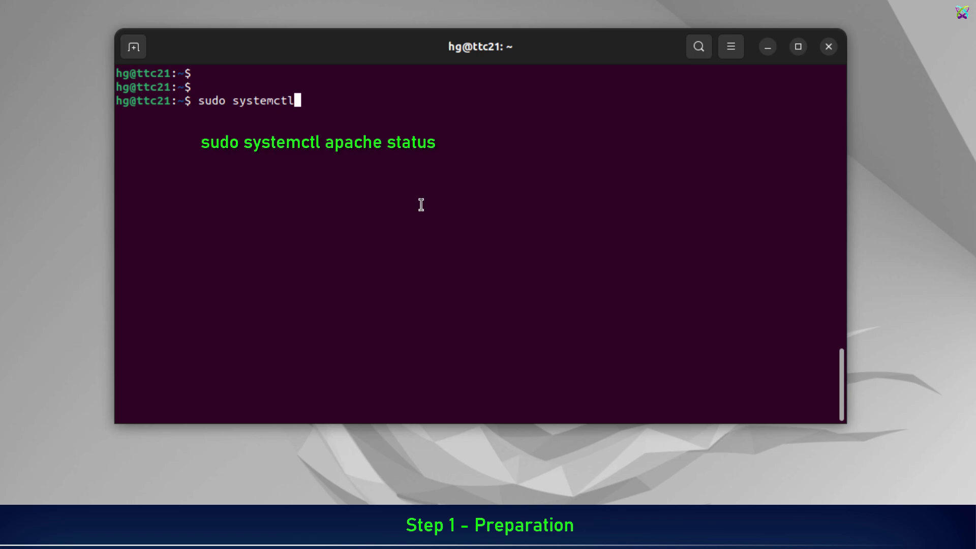
text(status apache2)
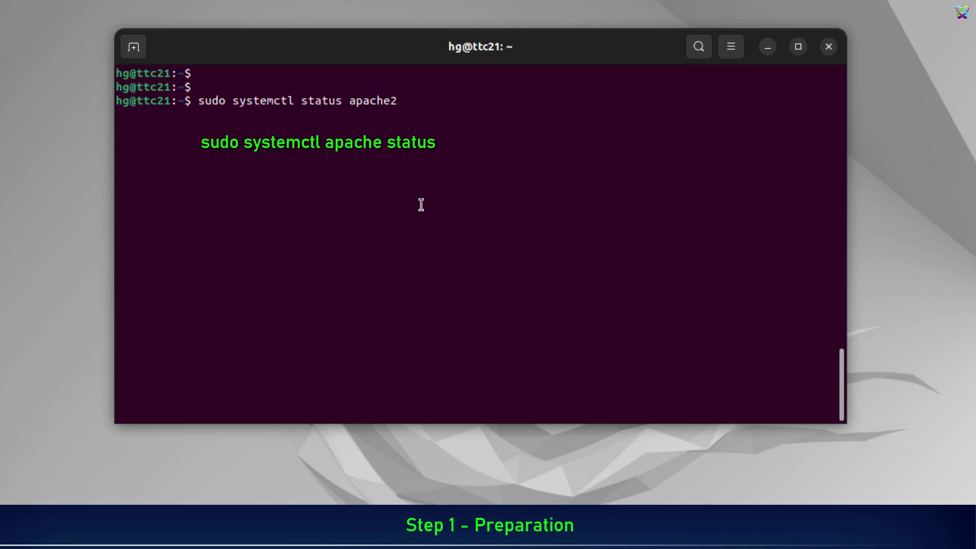
Check systemctl status of apache2 and mariadb, confirming both are active and running
key(Return)
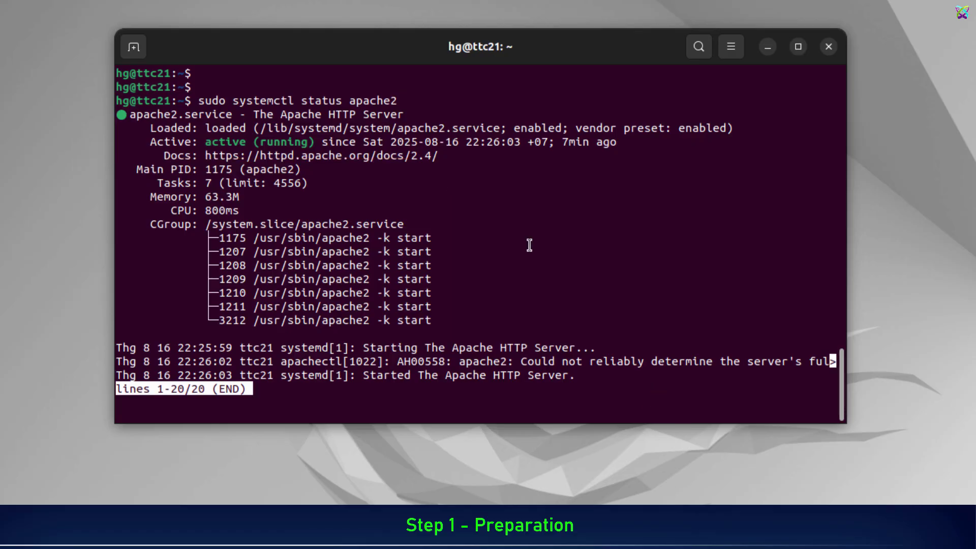
key(q)
key(ctrl+l)
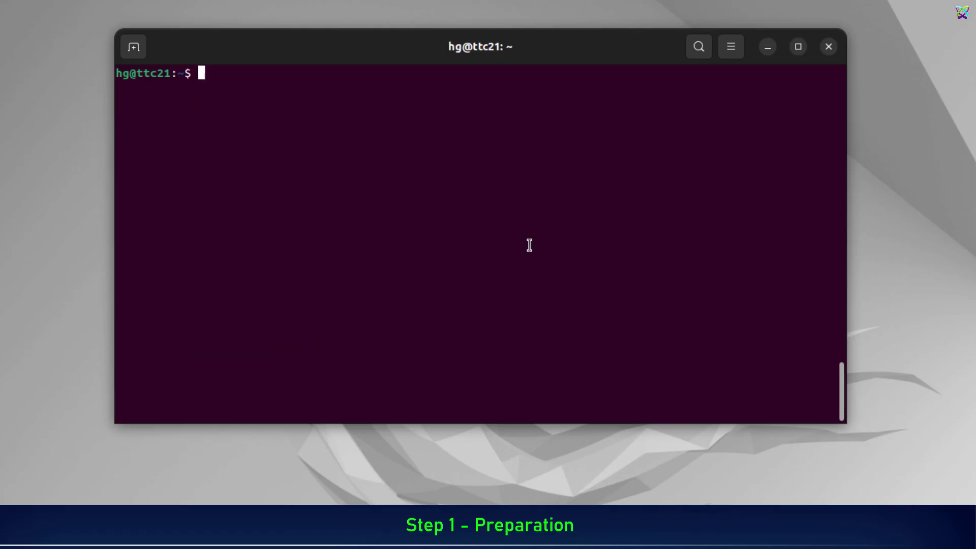
key(Return)
key(Return)
key(Return)
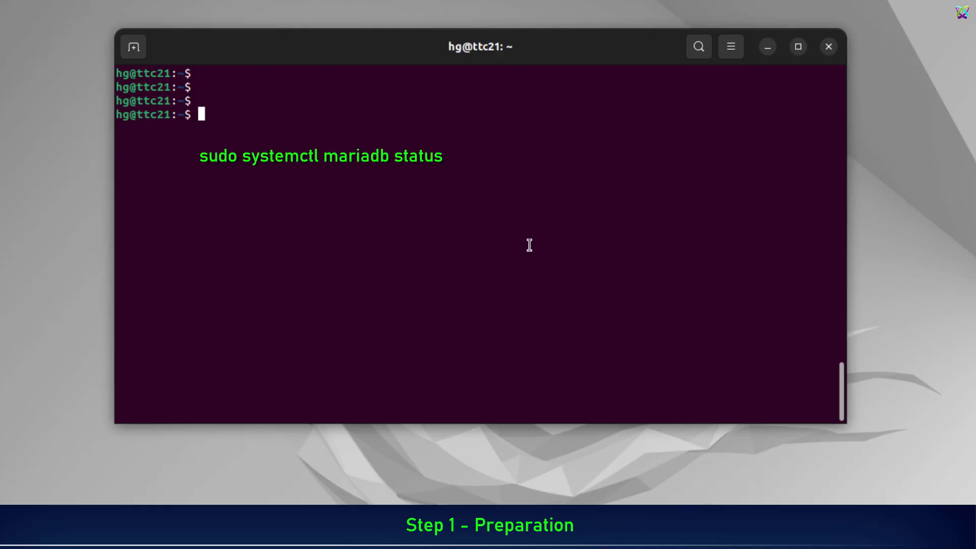
text(sudo systemctl )
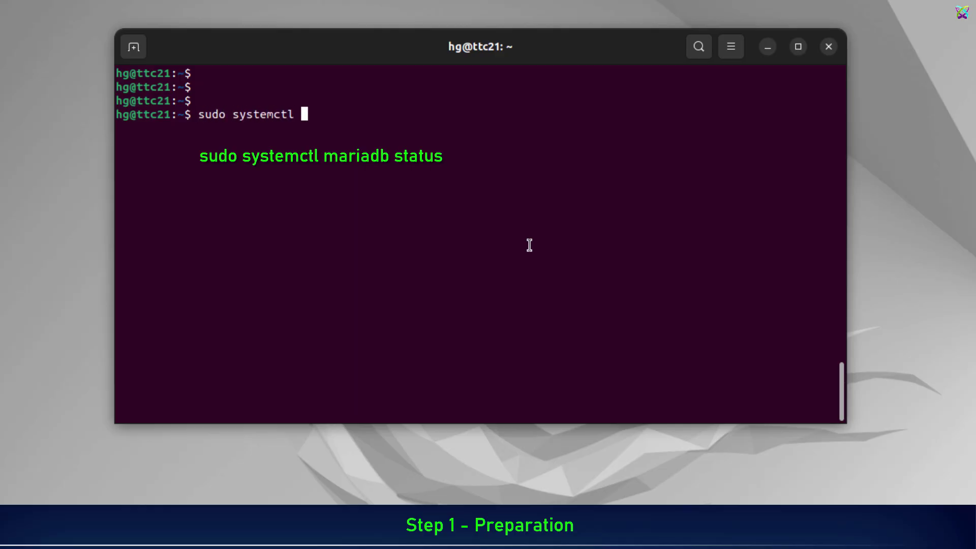
text(status maria)
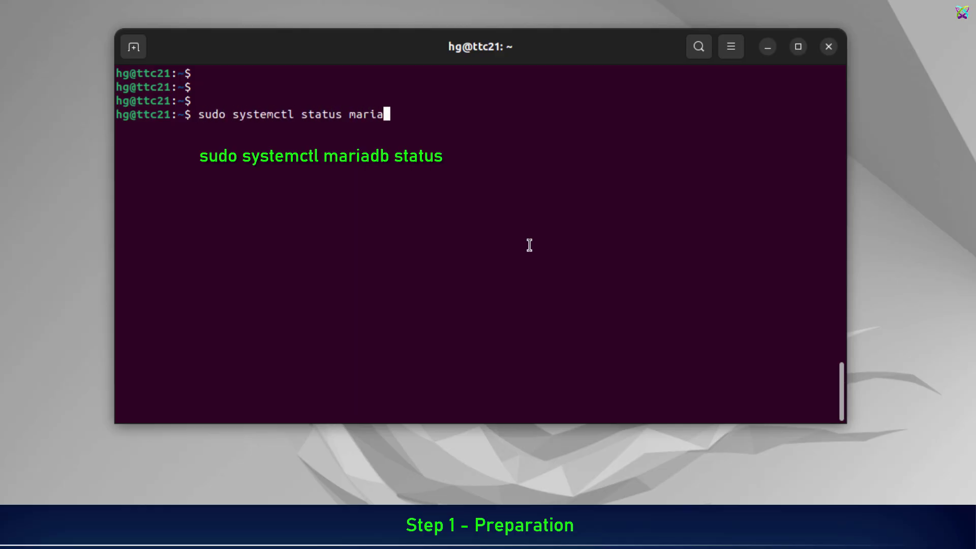
text(db)
key(Return)
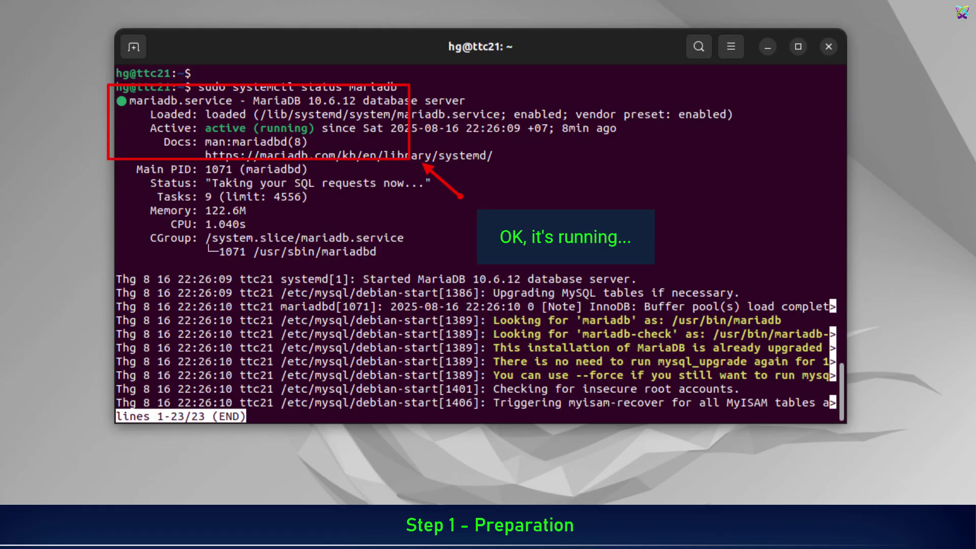
Leave the MariaDB status view and run php -v, which reports PHP 8.1.2
key(q)
key(ctrl+l)
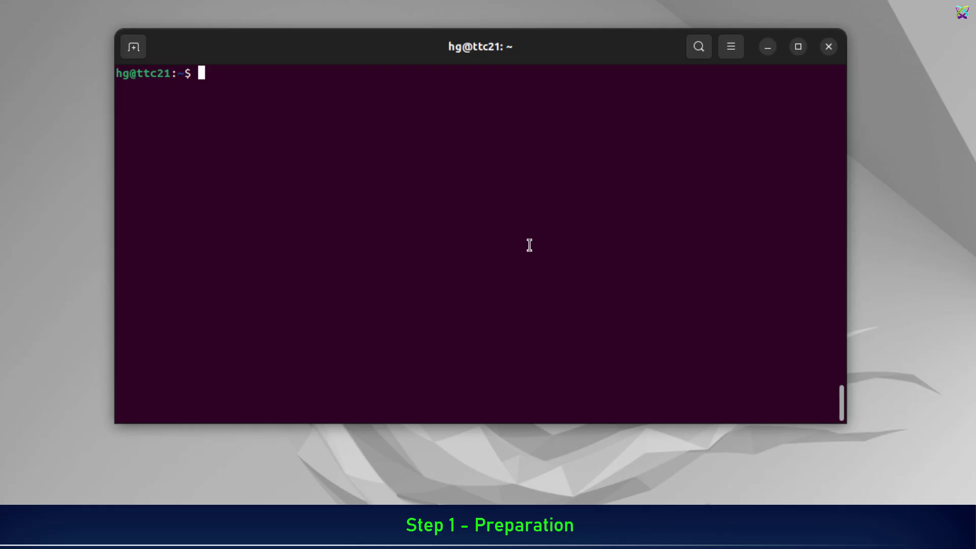
key(Return)
key(Return)
key(Return)
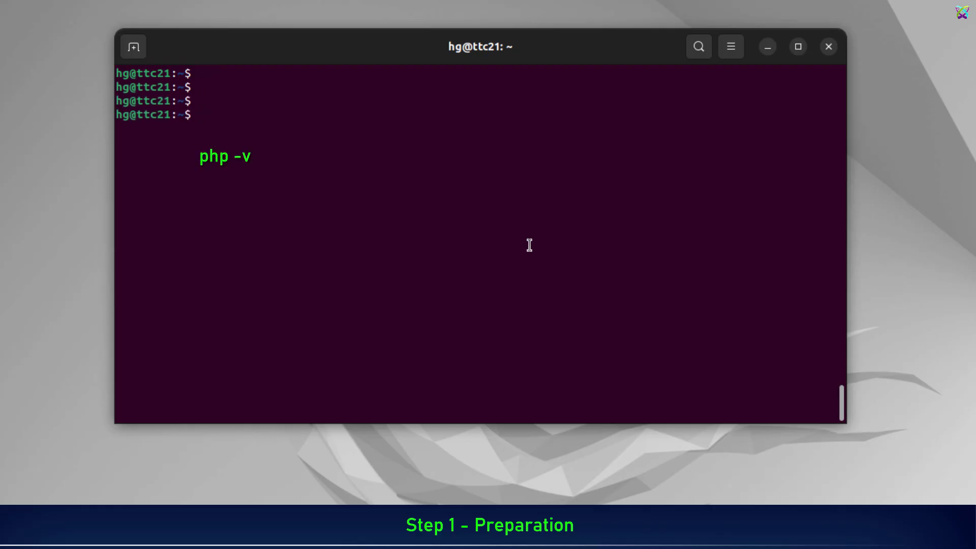
text(php -v)
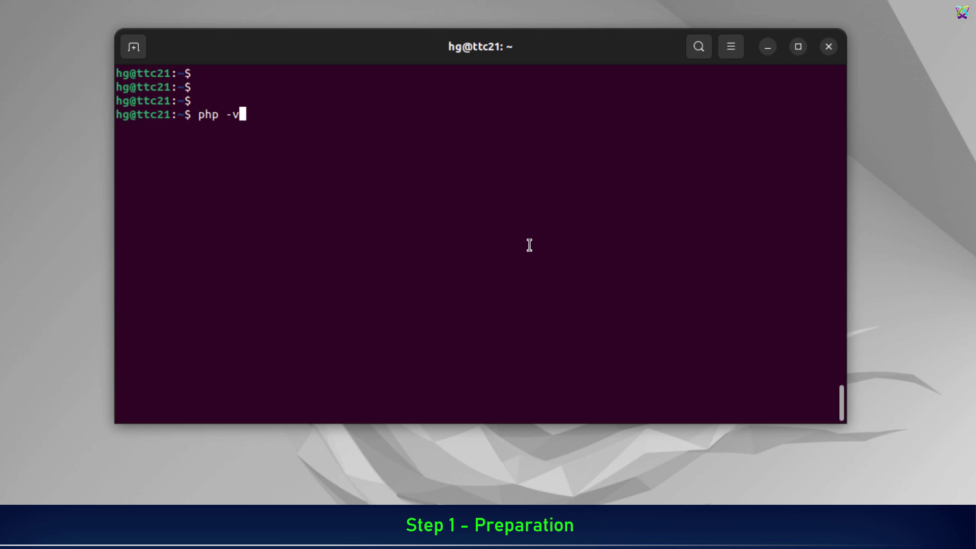
key(Return)
key(Return)
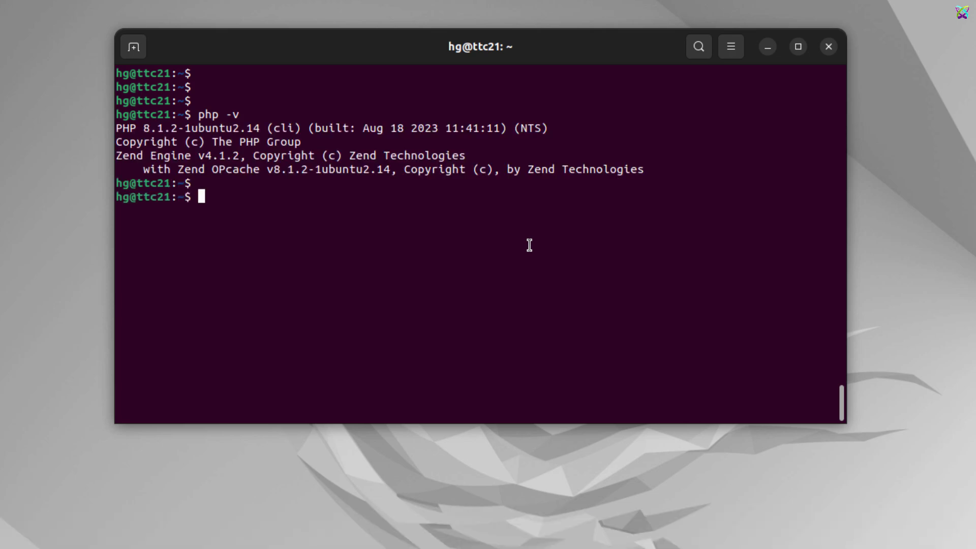
Run sudo apt update, then bring up install-nextcloud-server-on-ubuntu.txt in Text Editor
key(ctrl+l)
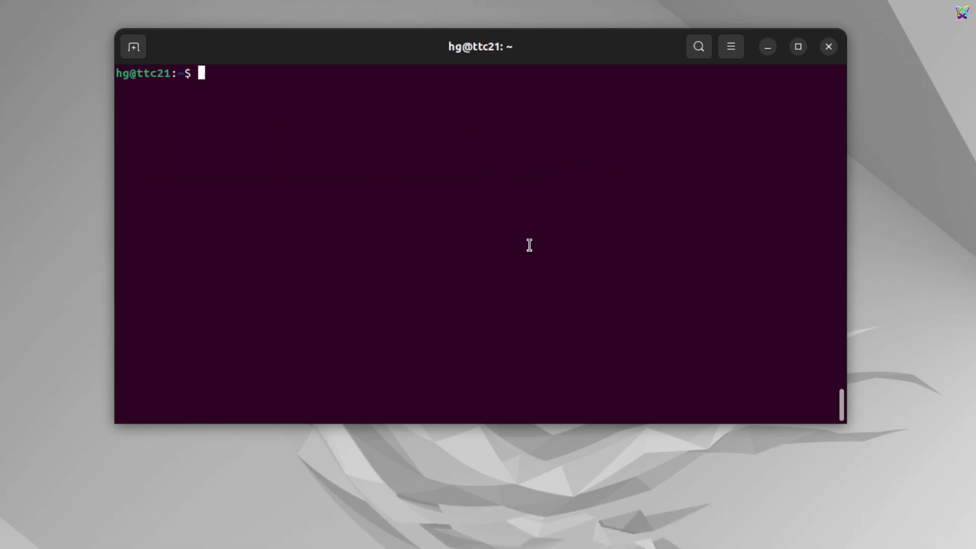
key(Return)
key(Return)
key(Return)
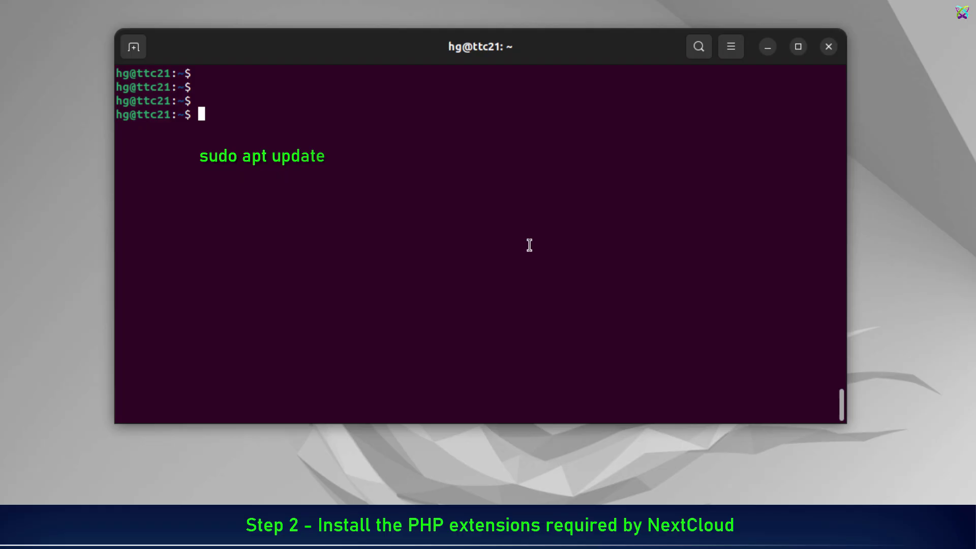
text(sudo apt )
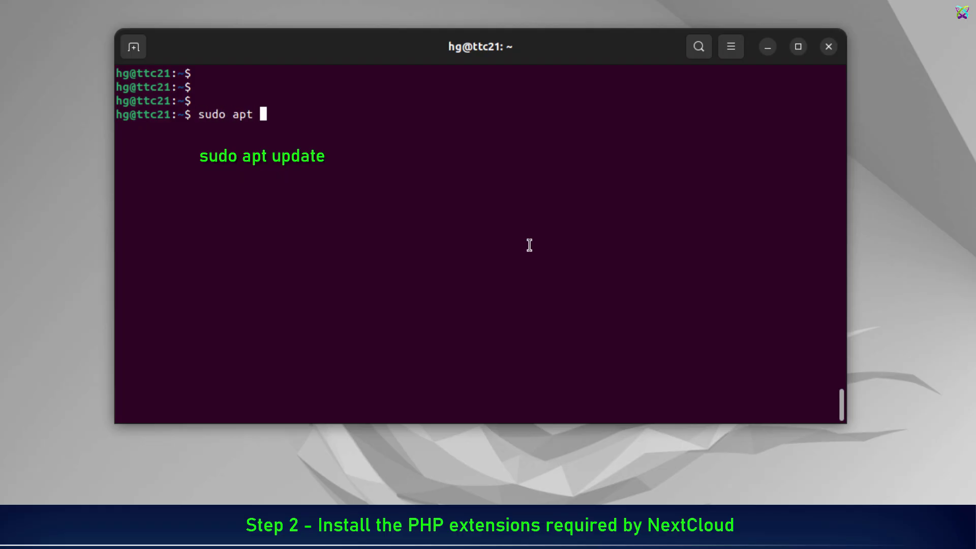
text(update)
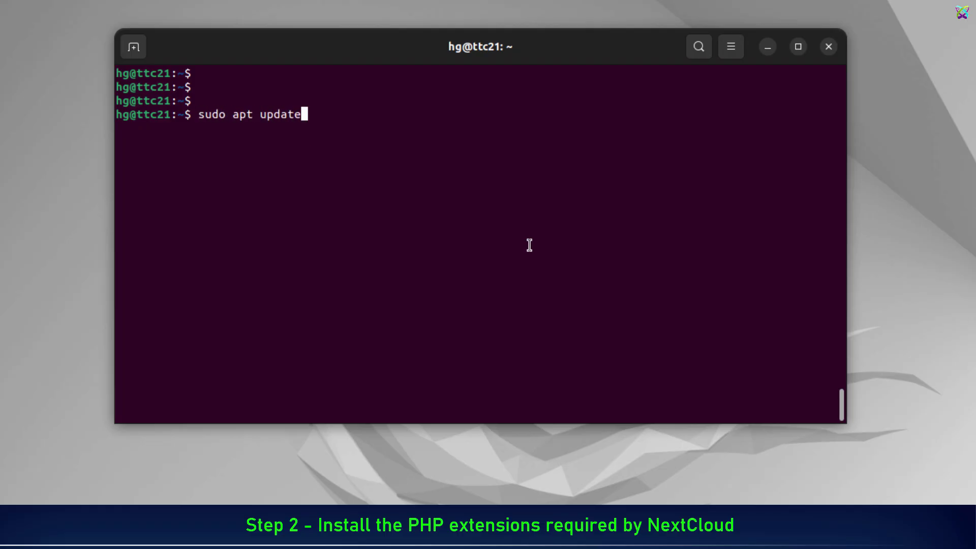
key(Return)
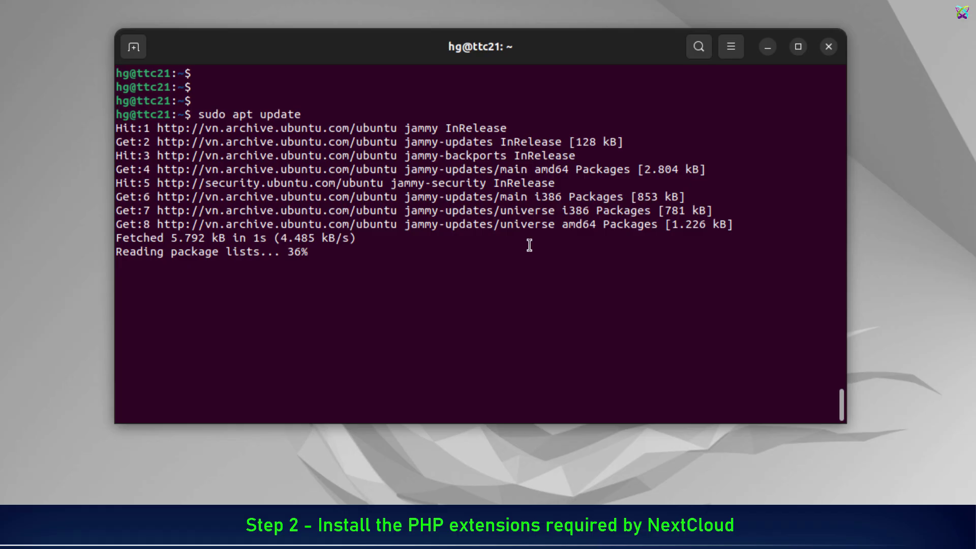
key(Return)
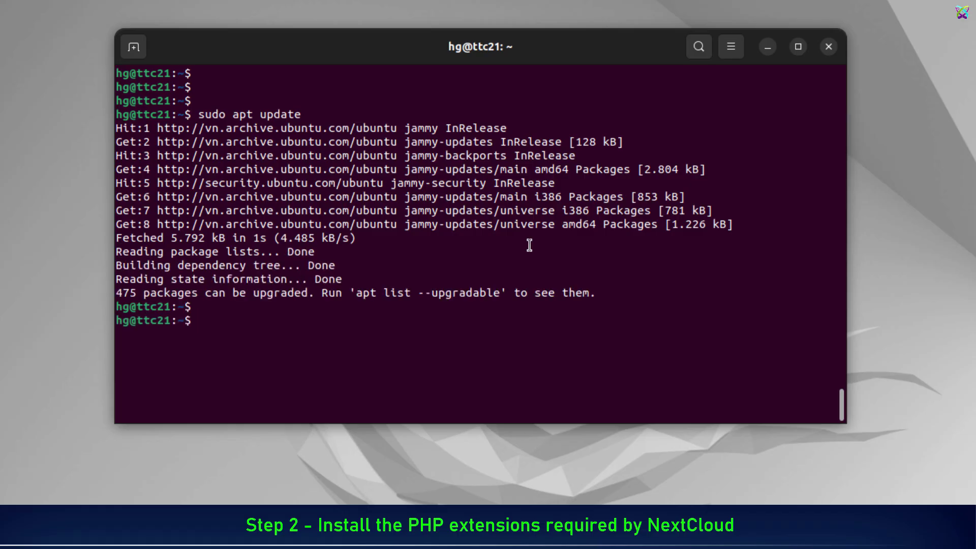
key(alt+Tab)
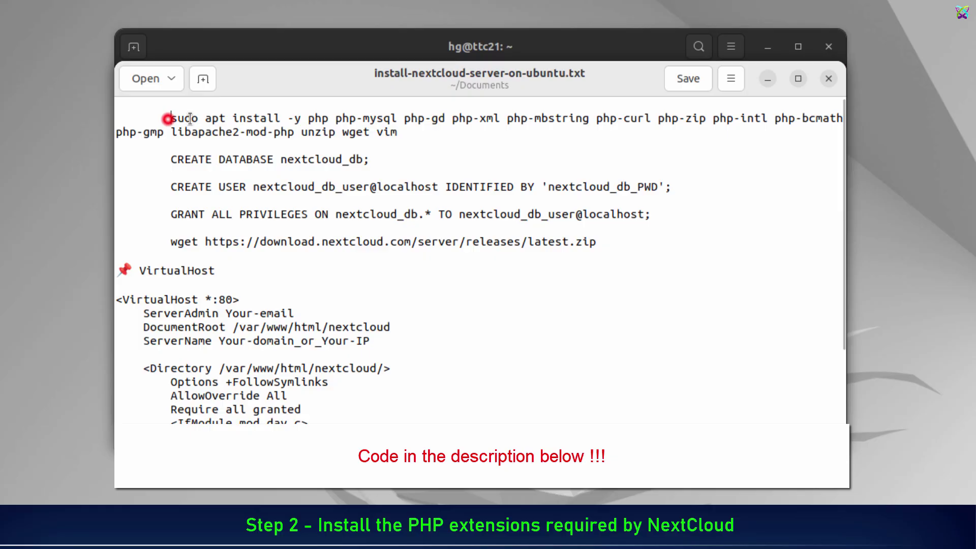
Run the notes' sudo apt install command for PHP extensions, Apache PHP module, unzip, wget and vim
drag(169, 118, 402, 133)
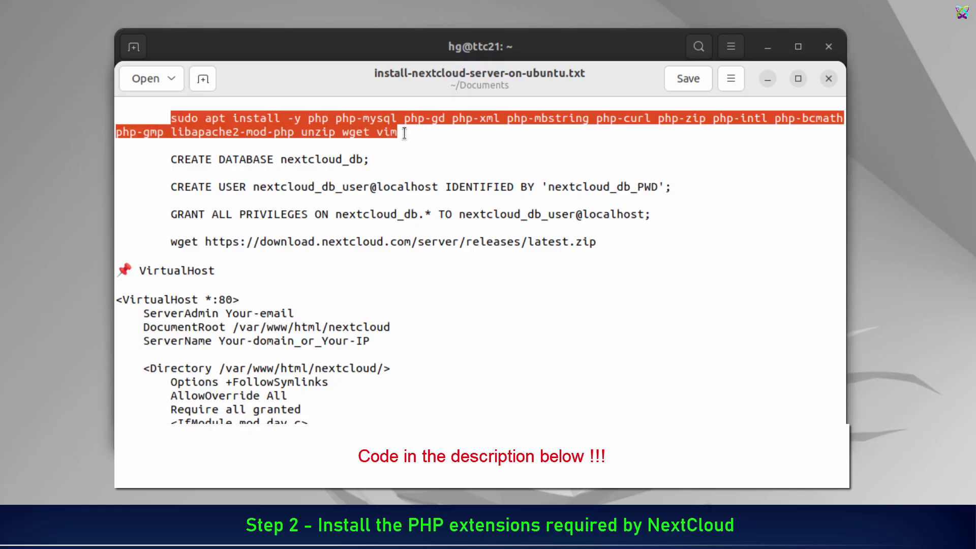
click(358, 51)
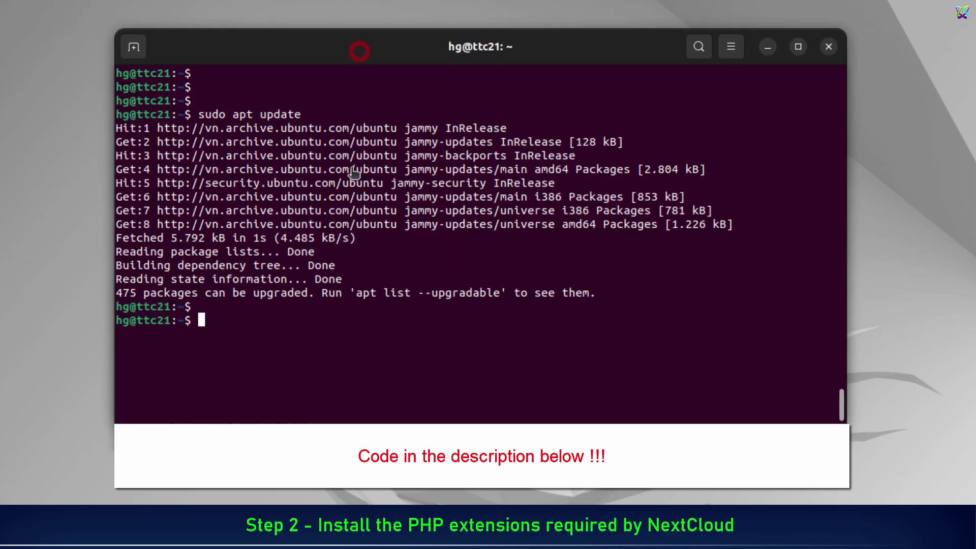
right_click(402, 347)
click(427, 358)
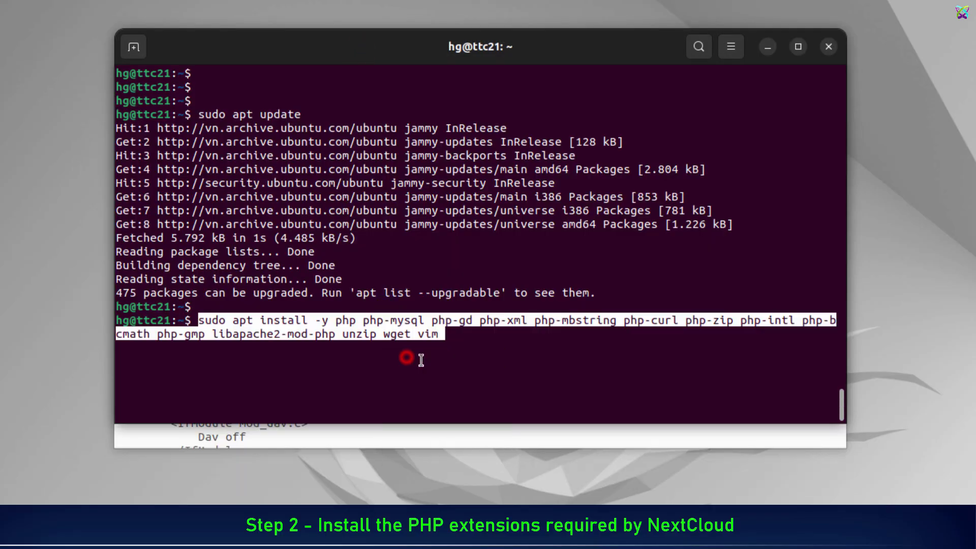
click(449, 363)
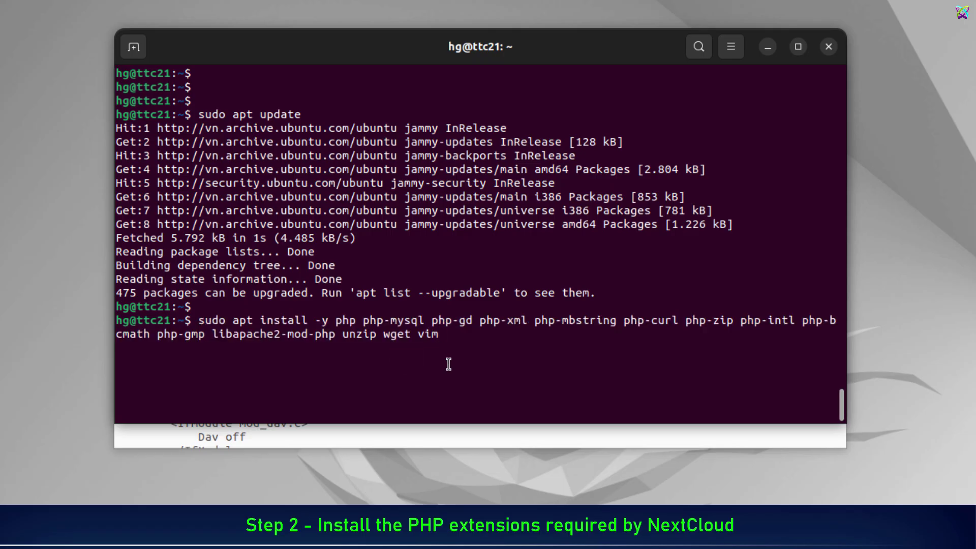
key(Return)
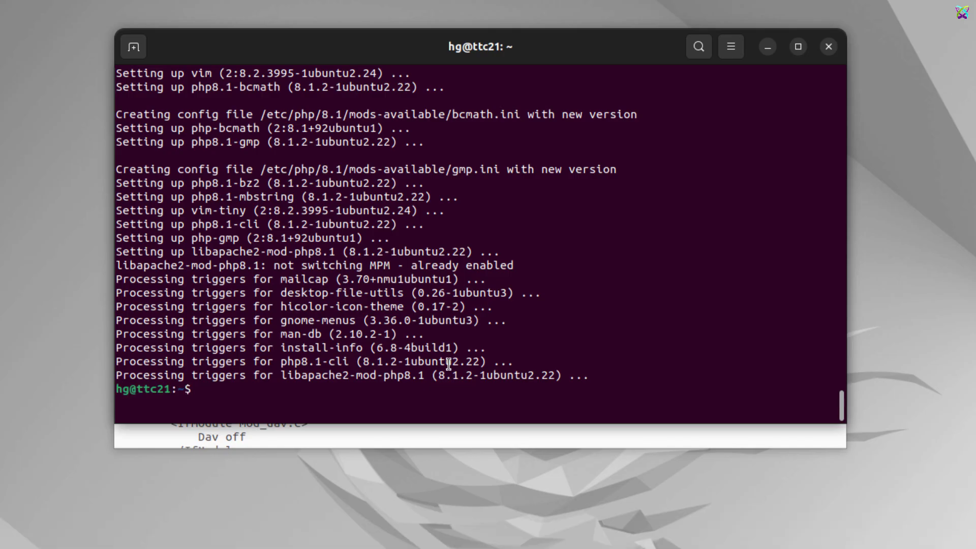
key(ctrl+l)
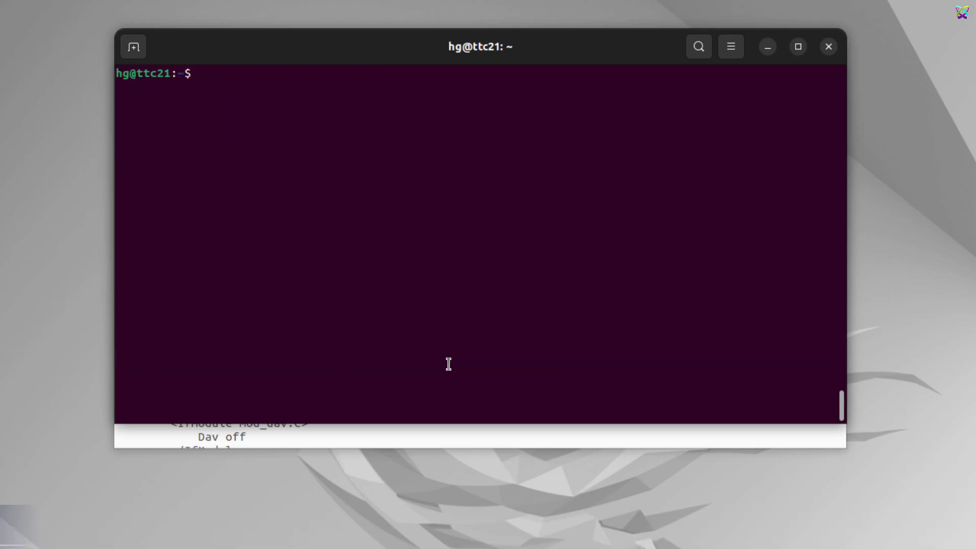
Log into MariaDB as root with sudo mysql -uroot -p and the password, then clear the screen
key(Return)
key(Return)
key(Return)
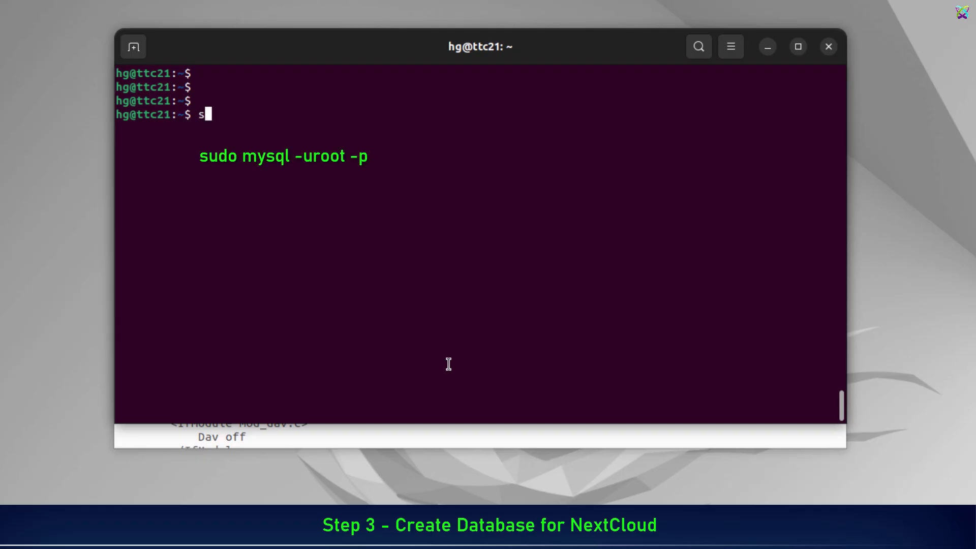
text(sudo mysql -uroot -p)
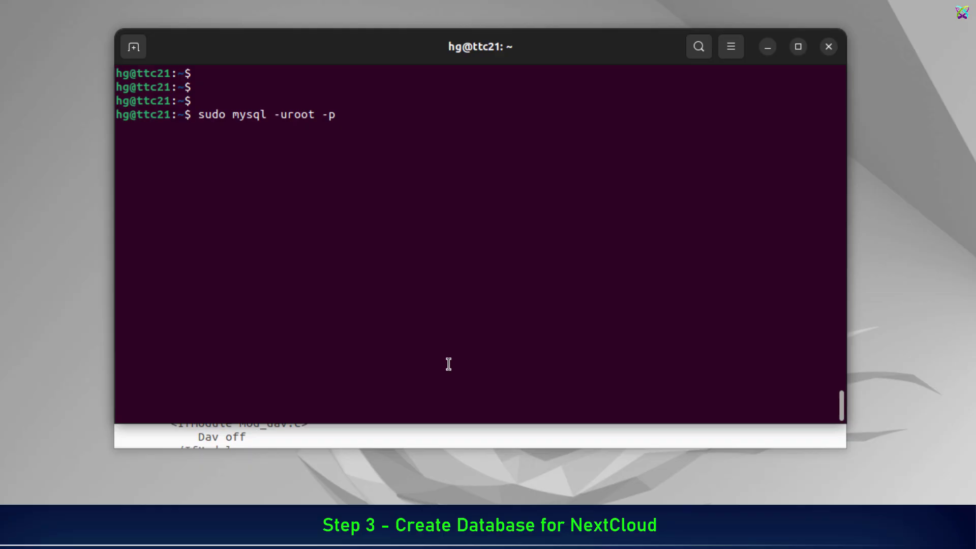
key(Return)
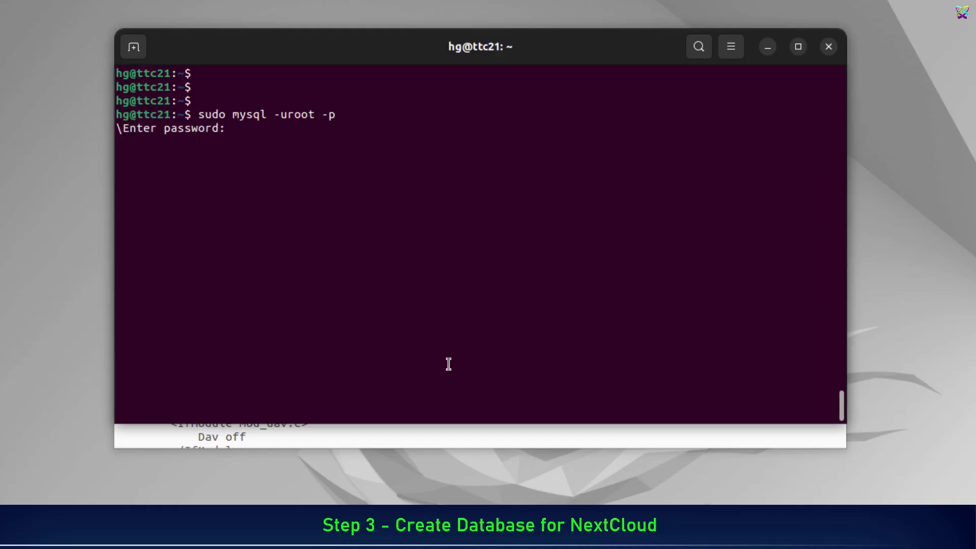
key(Return)
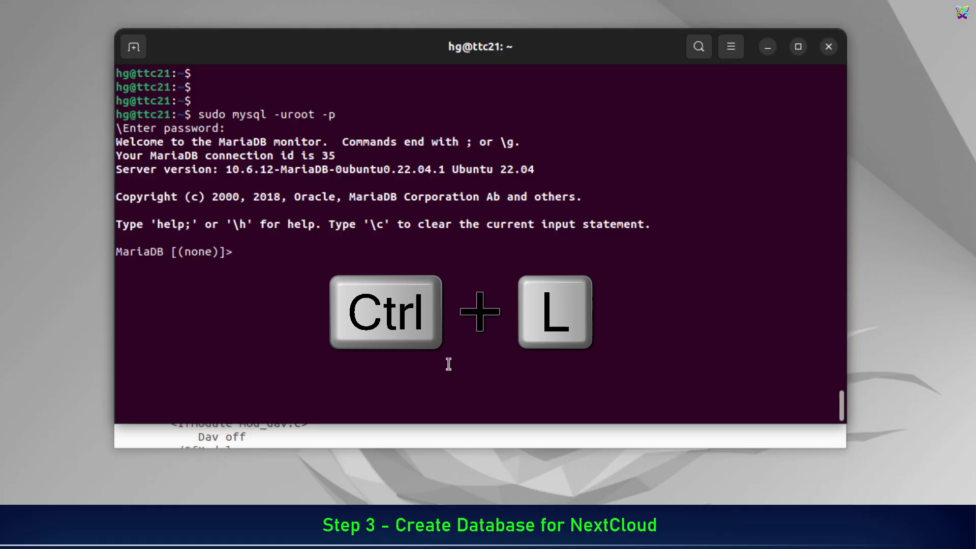
key(ctrl+l)
key(Return)
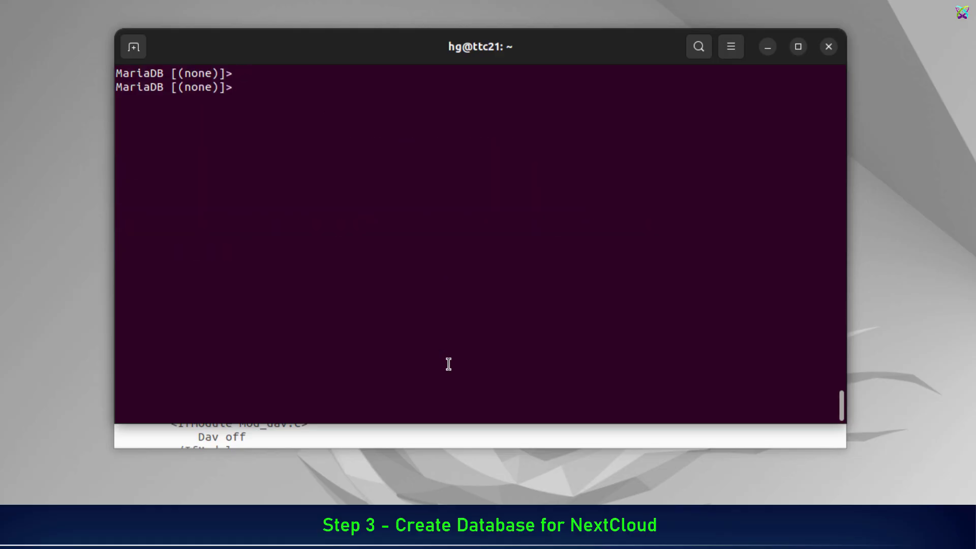
key(Return)
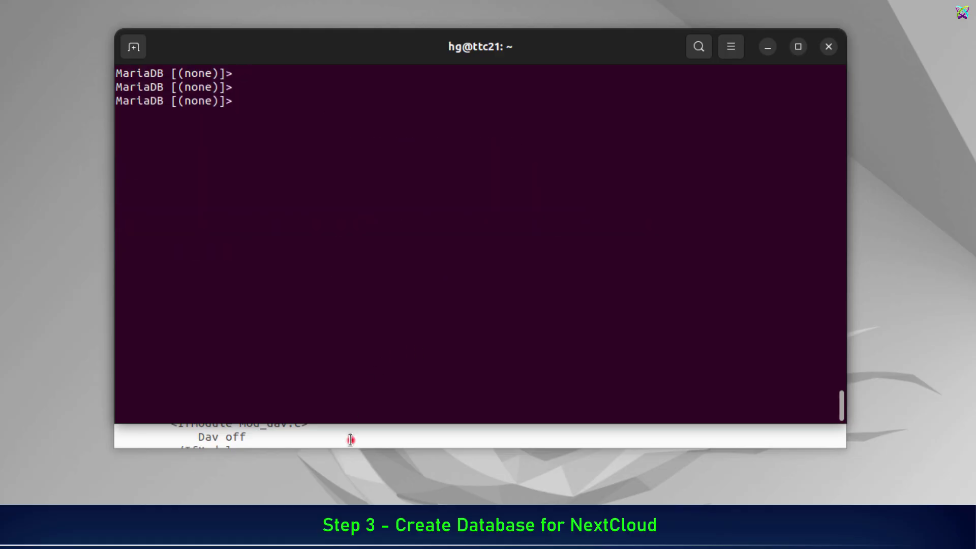
Run the CREATE DATABASE nextcloud_db statement copied from the notes
click(352, 439)
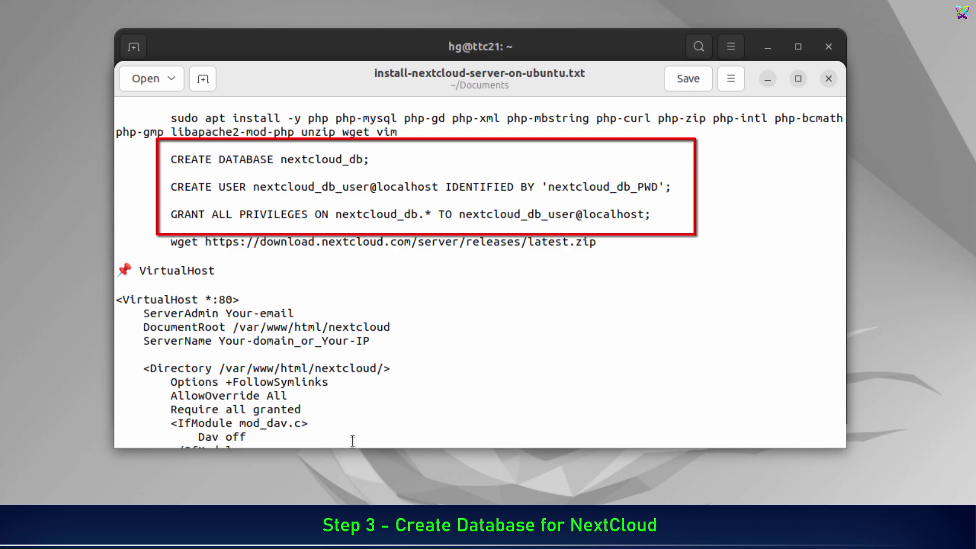
drag(171, 160, 371, 160)
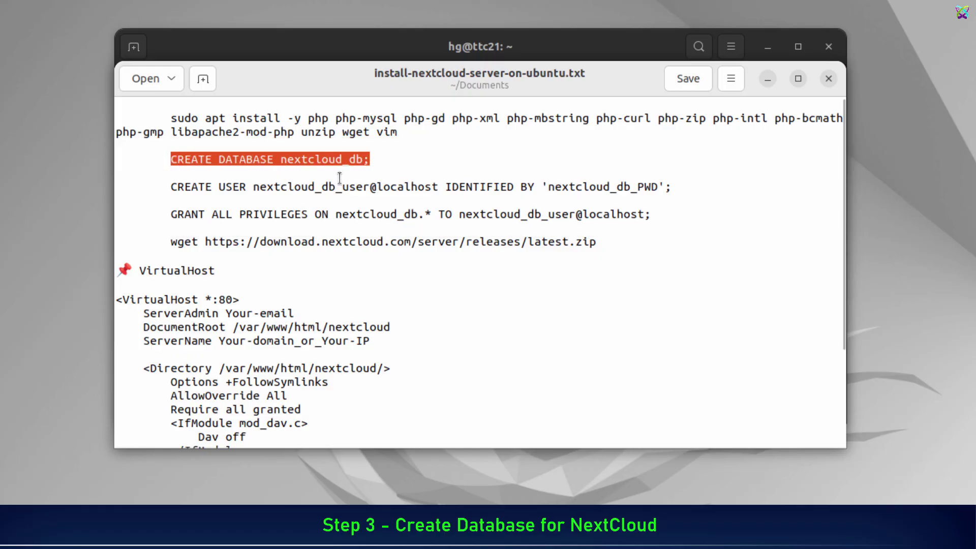
click(326, 55)
right_click(333, 140)
click(357, 189)
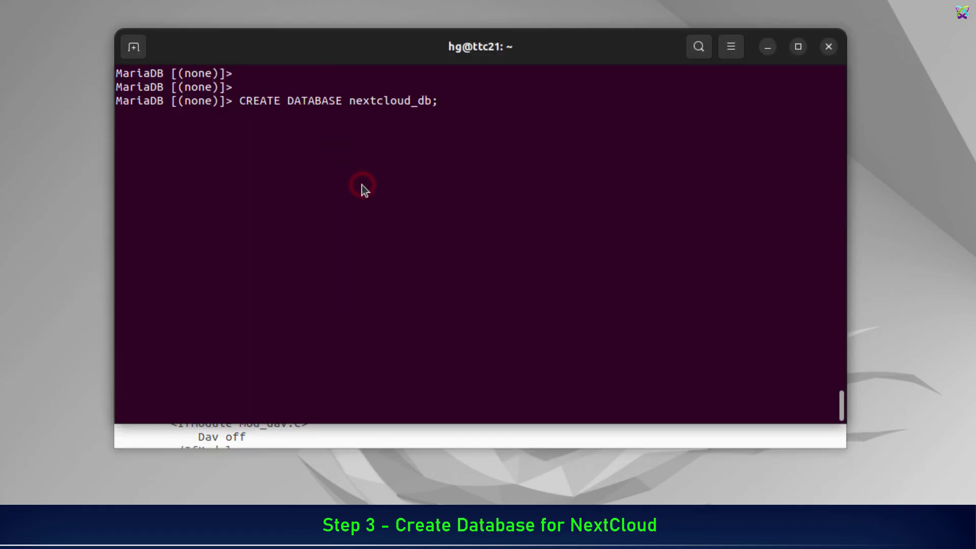
key(Return)
Run the CREATE USER statement for nextcloud_db_user copied from the notes
click(345, 435)
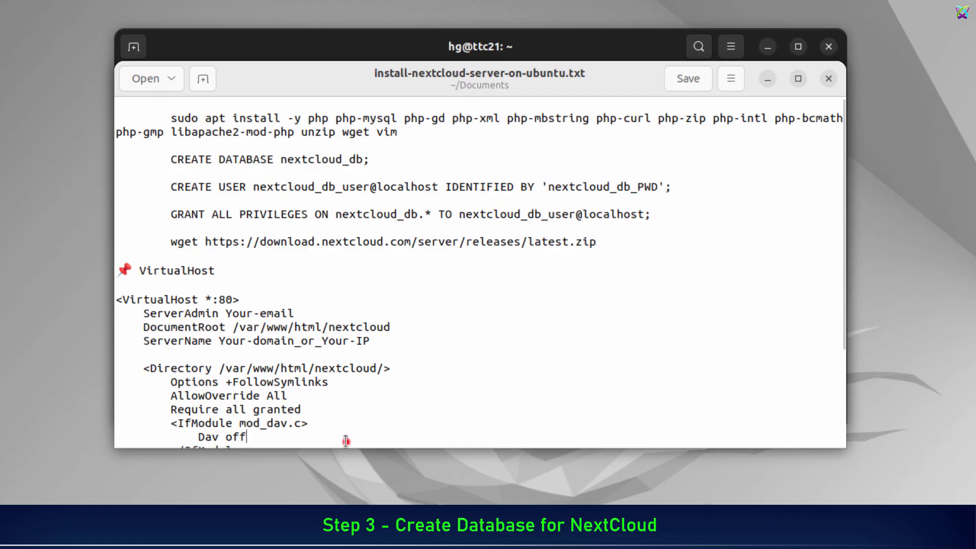
drag(169, 187, 682, 191)
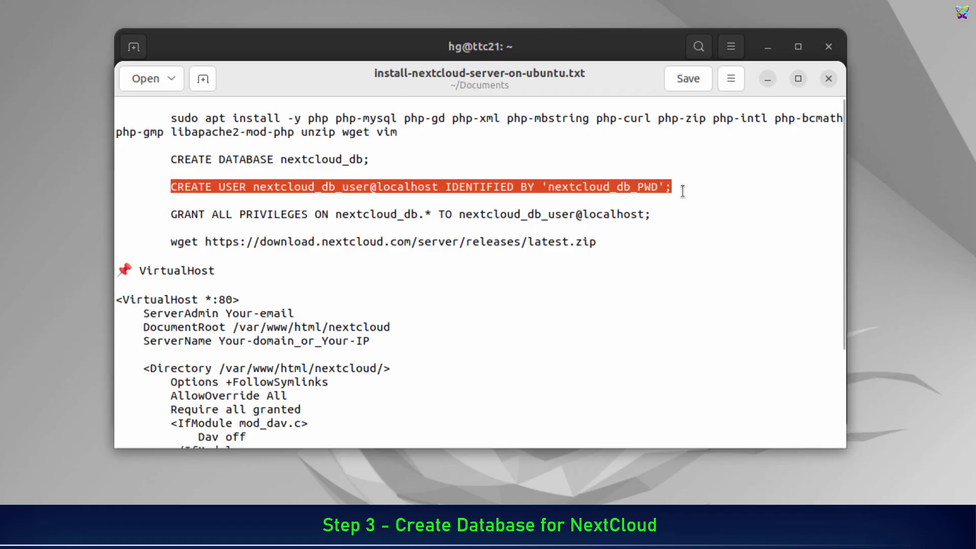
key(ctrl+c)
click(489, 46)
right_click(409, 201)
click(418, 215)
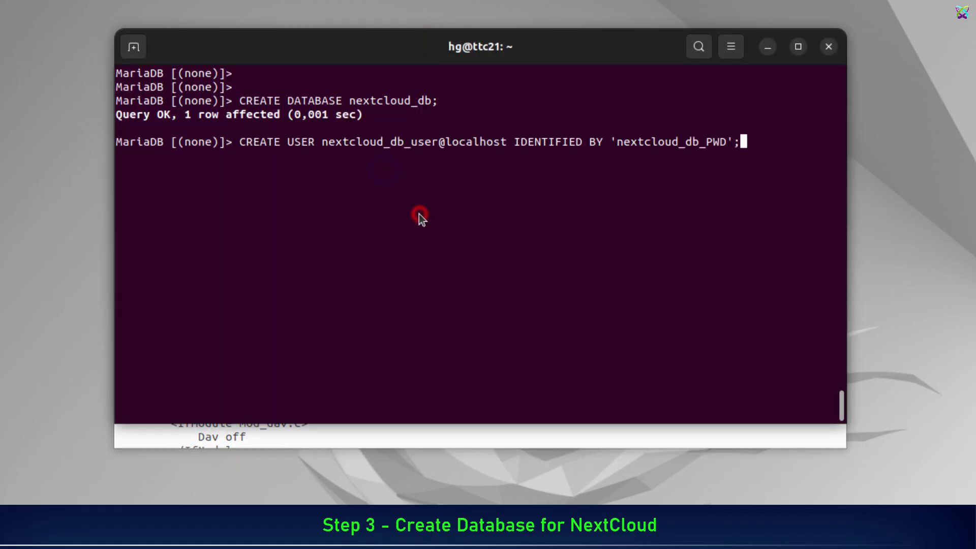
key(Return)
Grant nextcloud_db_user all privileges on nextcloud_db using the GRANT line from the notes
click(382, 434)
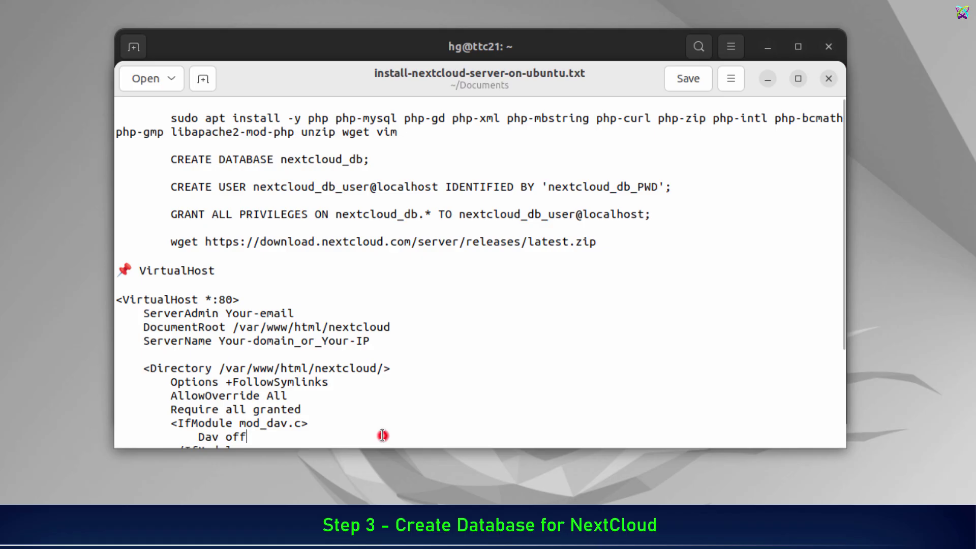
drag(169, 214, 683, 217)
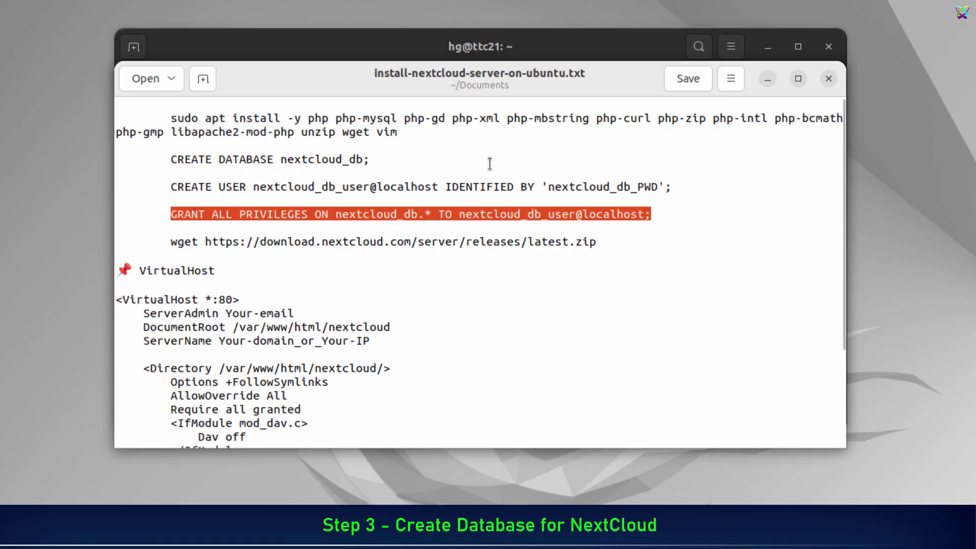
key(ctrl+c)
click(384, 46)
right_click(359, 153)
click(397, 208)
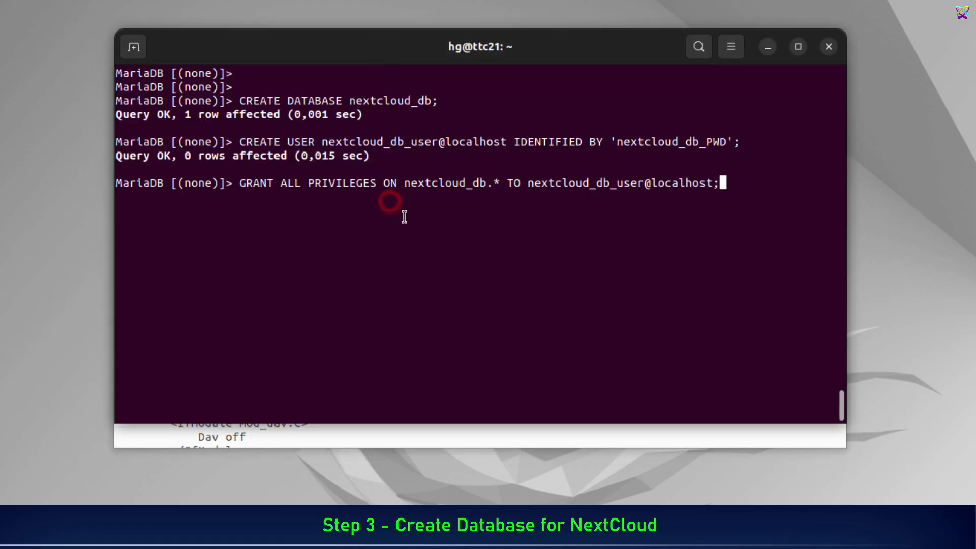
key(Return)
text(F)
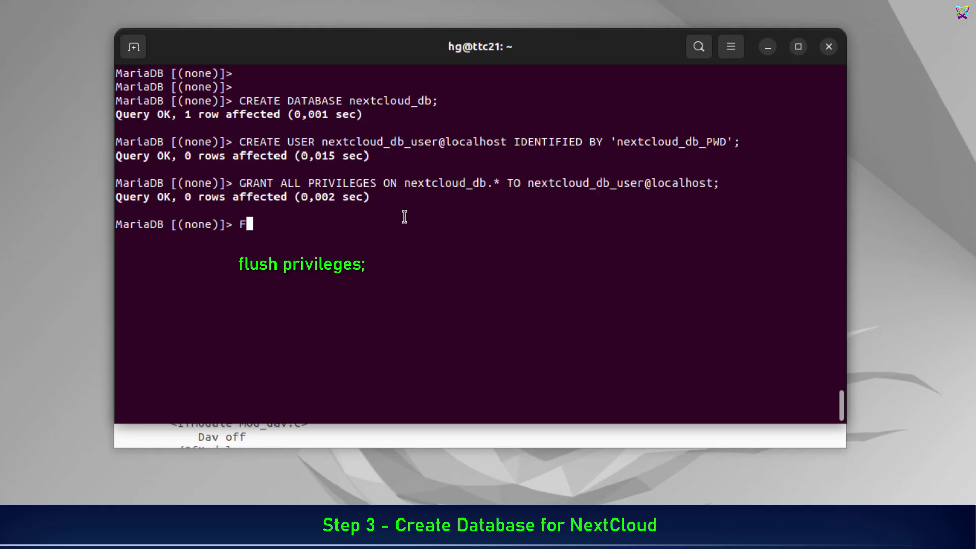
text(LUSH PRIVILEGE)
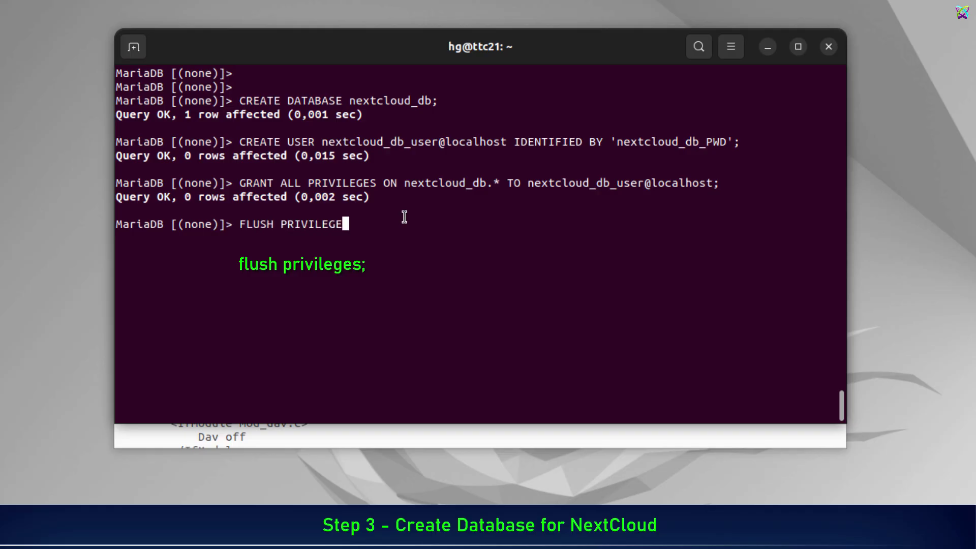
text(S;)
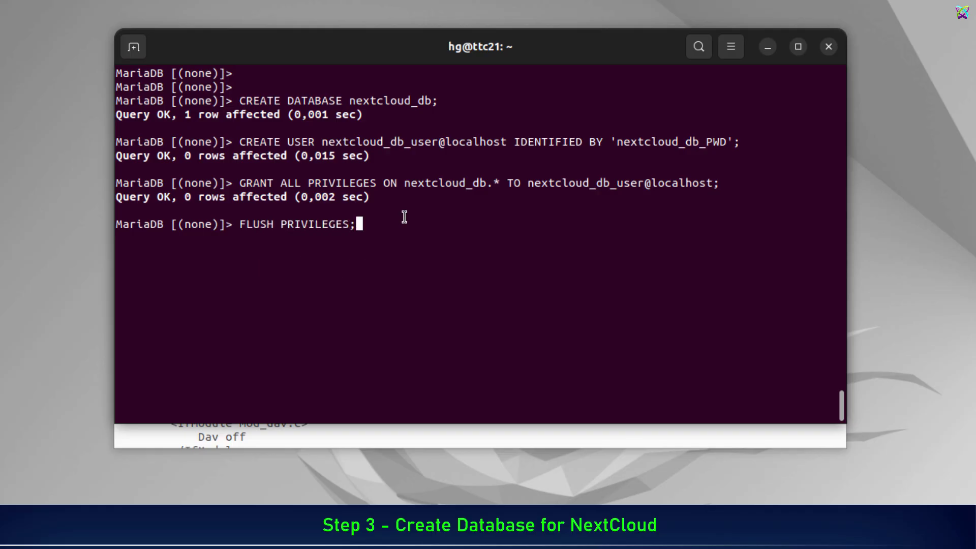
Run FLUSH PRIVILEGES; and EXIT to return from MariaDB to the shell
key(Return)
text(EXIT)
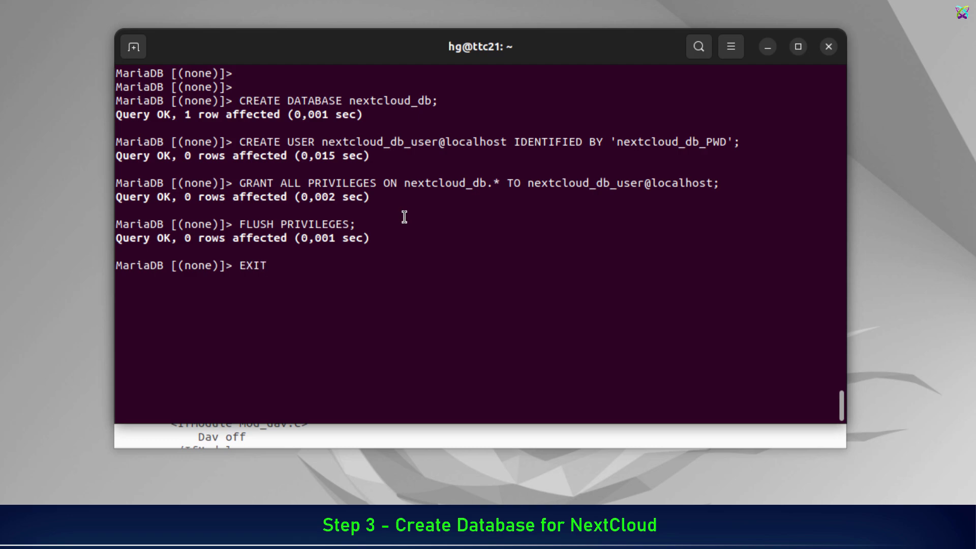
key(Return)
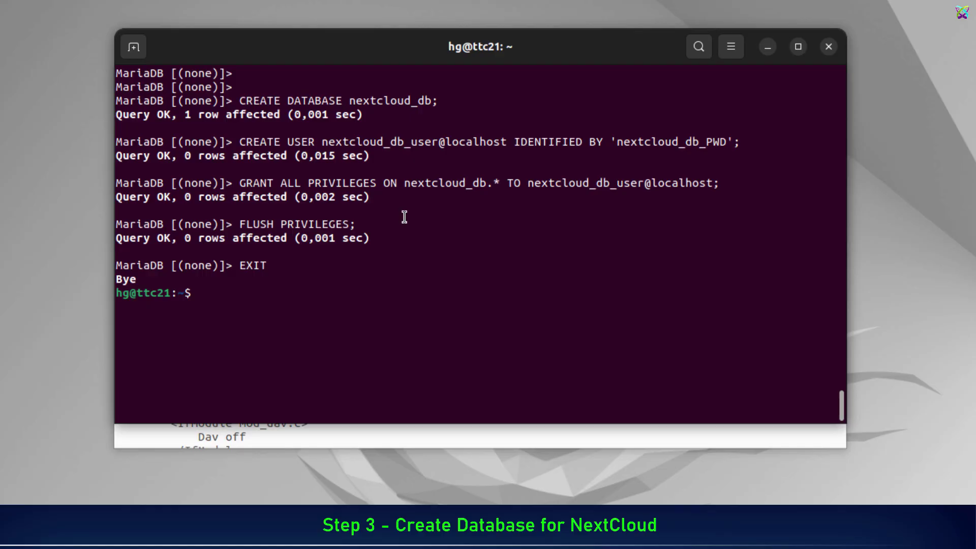
Clear the screen, cd into /var/www/html/ and run ls, showing glpi and index.html
key(ctrl+l)
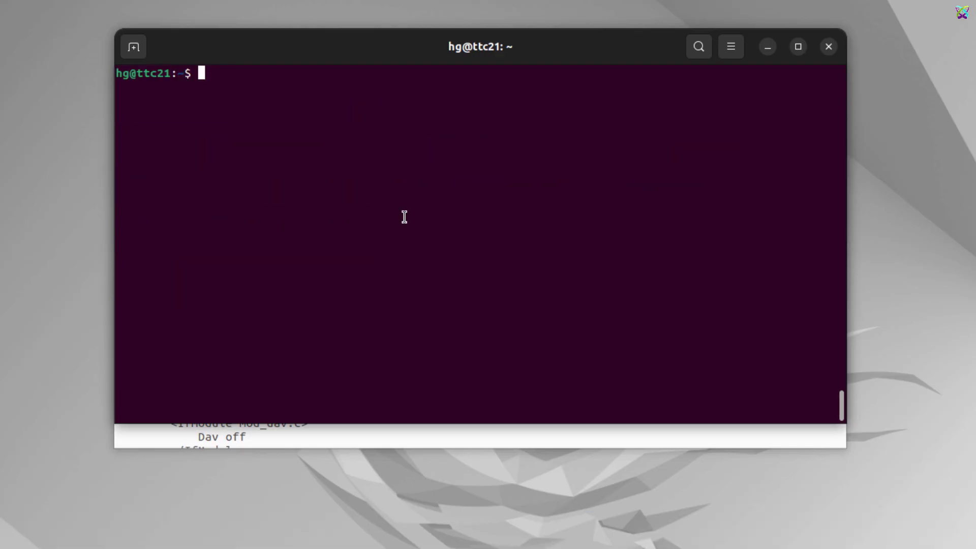
key(Return)
key(Return)
key(Return)
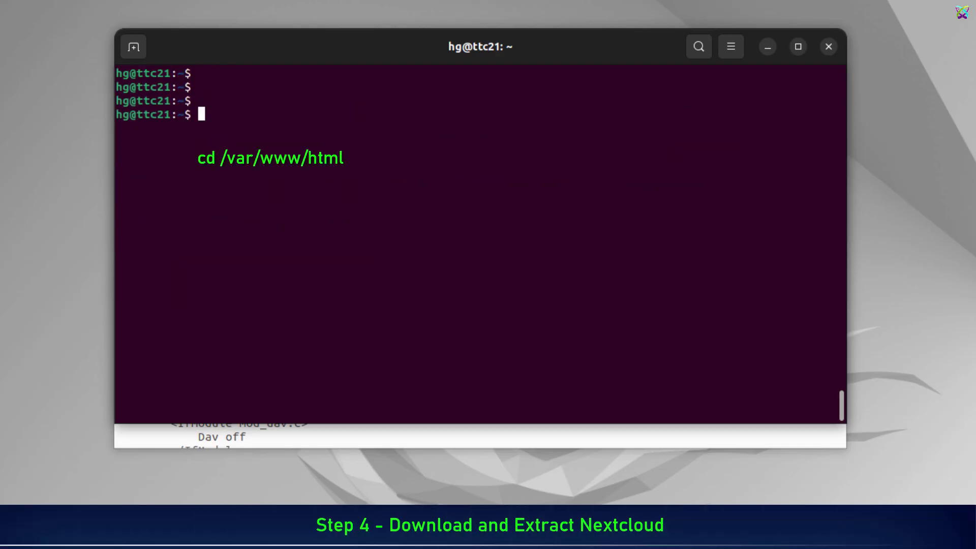
text(cd /var/)
text(www/h)
key(Tab)
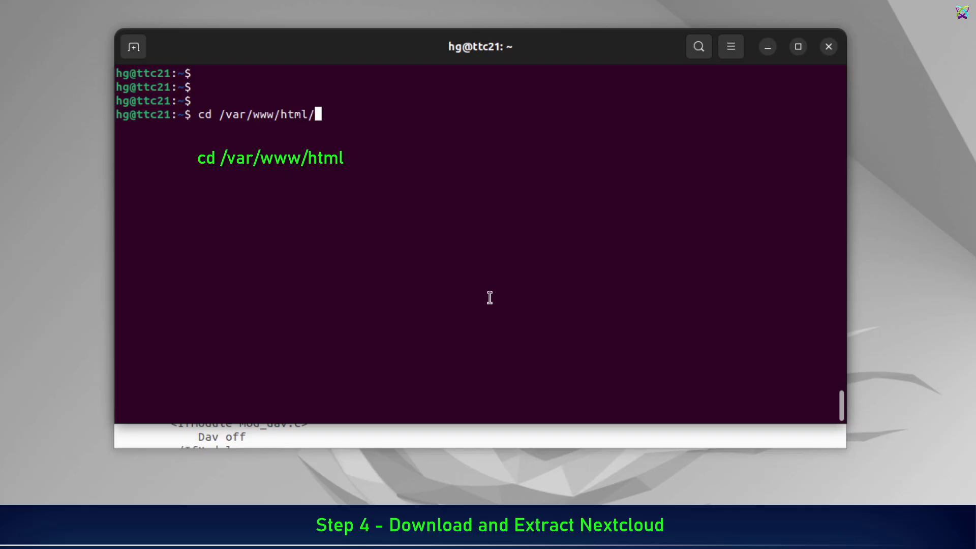
key(Return)
key(Return)
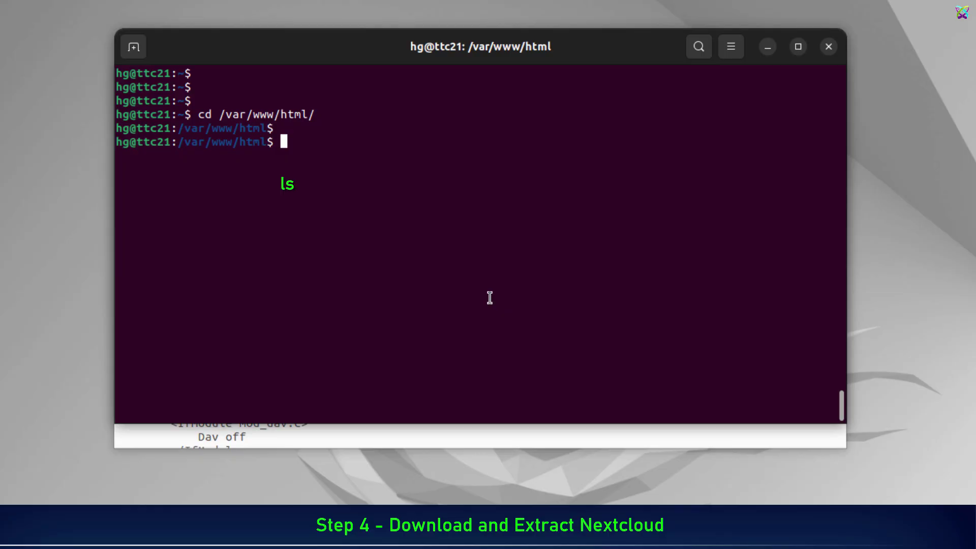
text(ls)
key(Return)
key(Return)
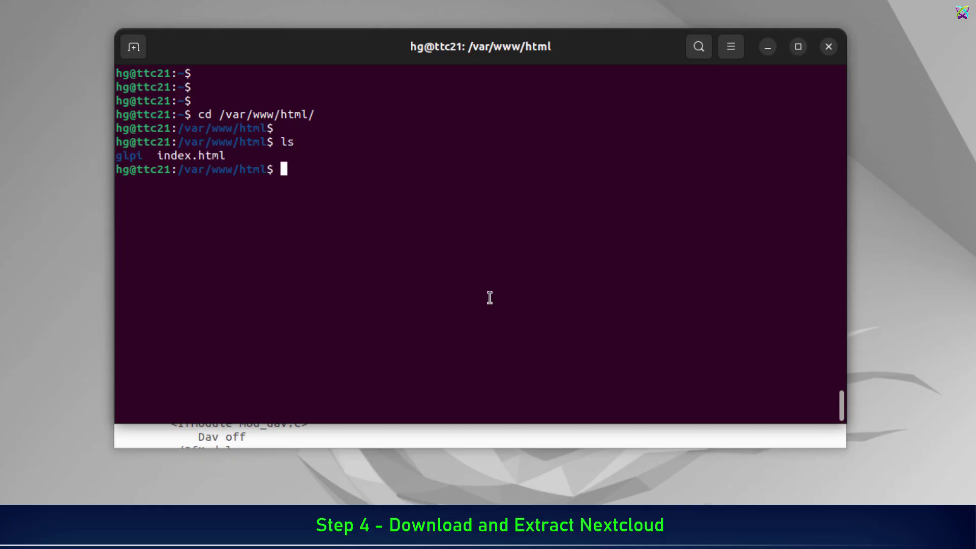
click(349, 437)
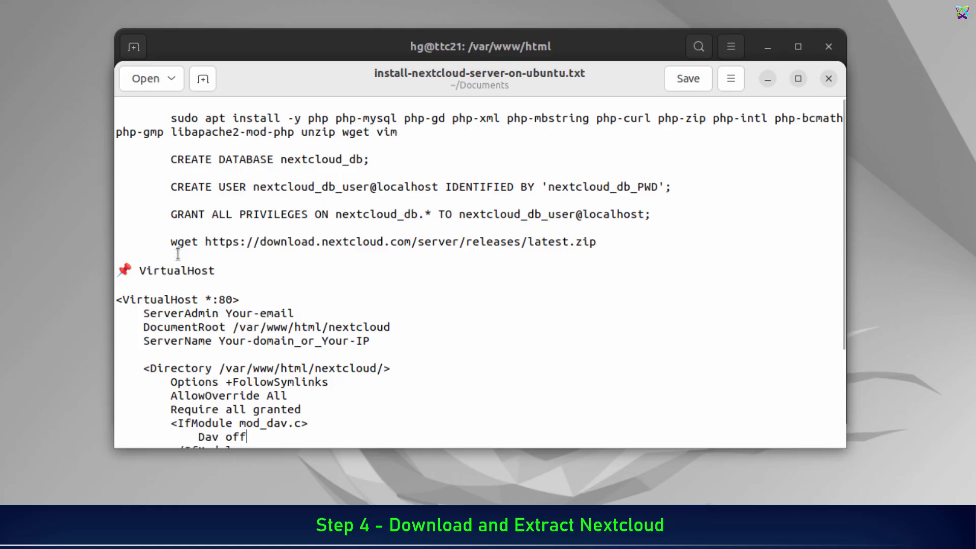
click(171, 242)
drag(171, 242, 607, 245)
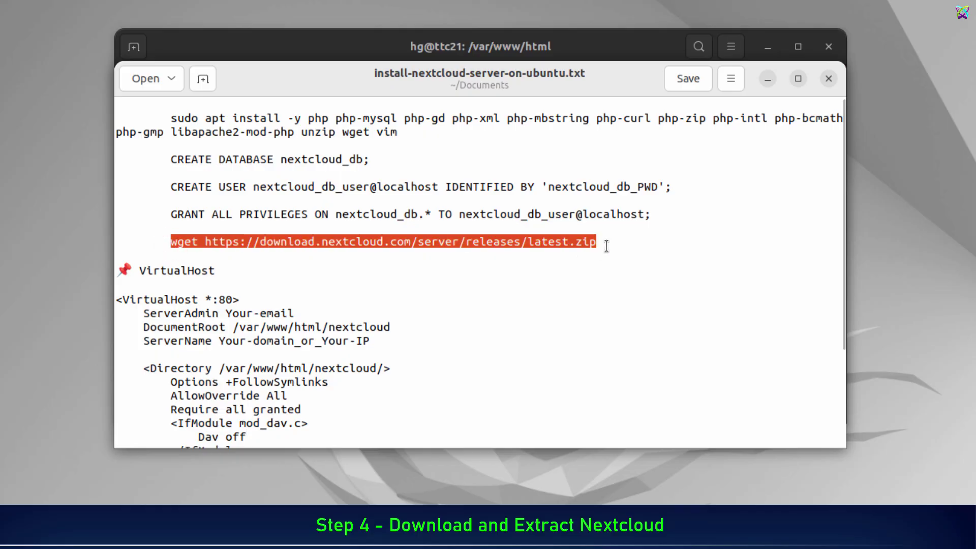
click(454, 43)
click(430, 205)
text(sud)
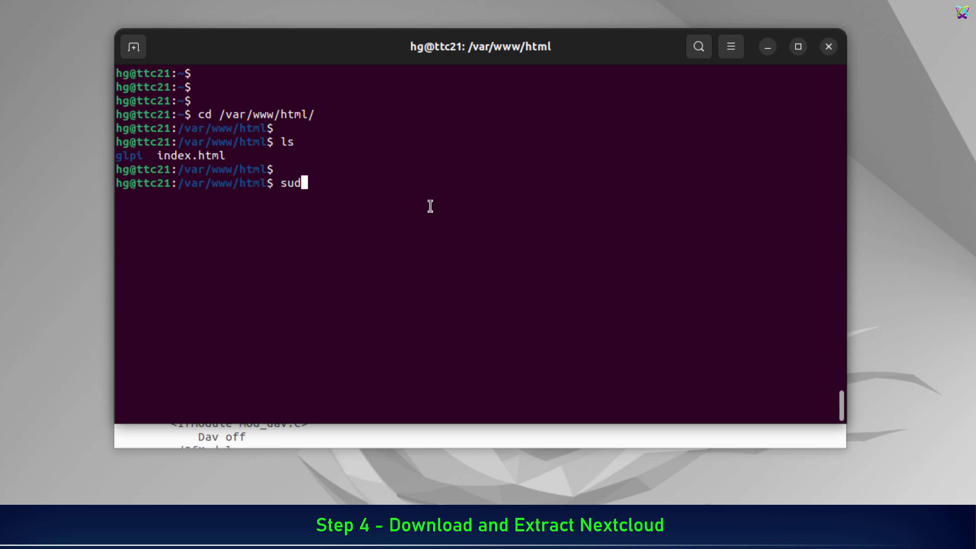
text(o)
right_click(465, 180)
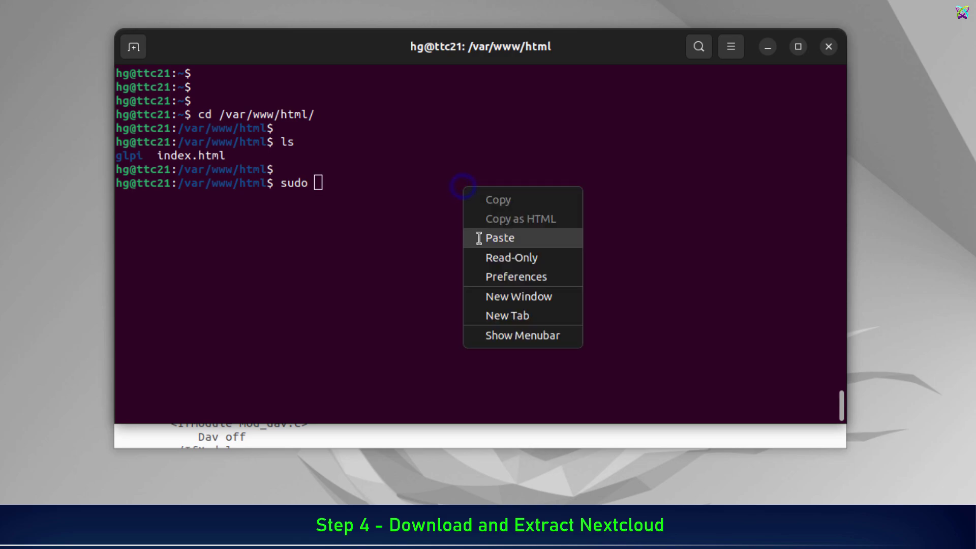
click(503, 237)
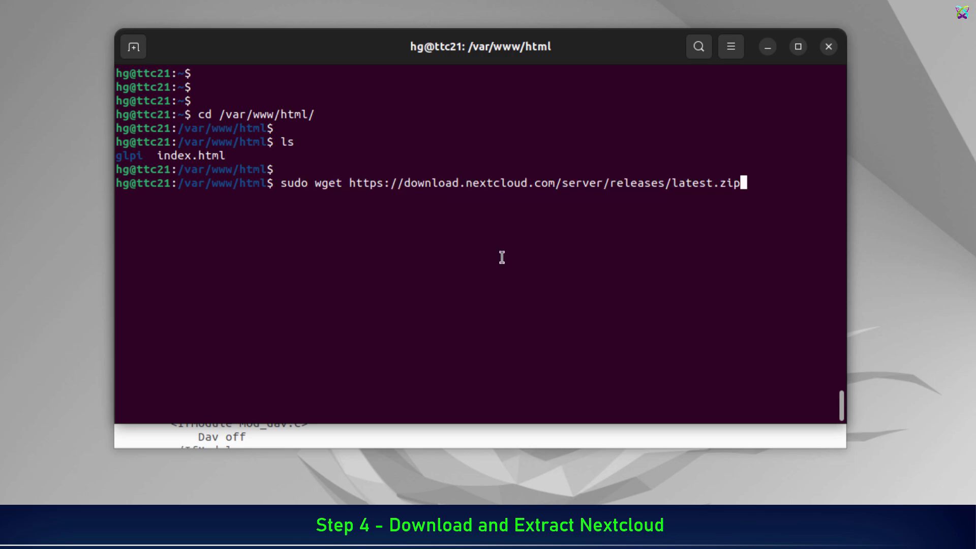
key(Return)
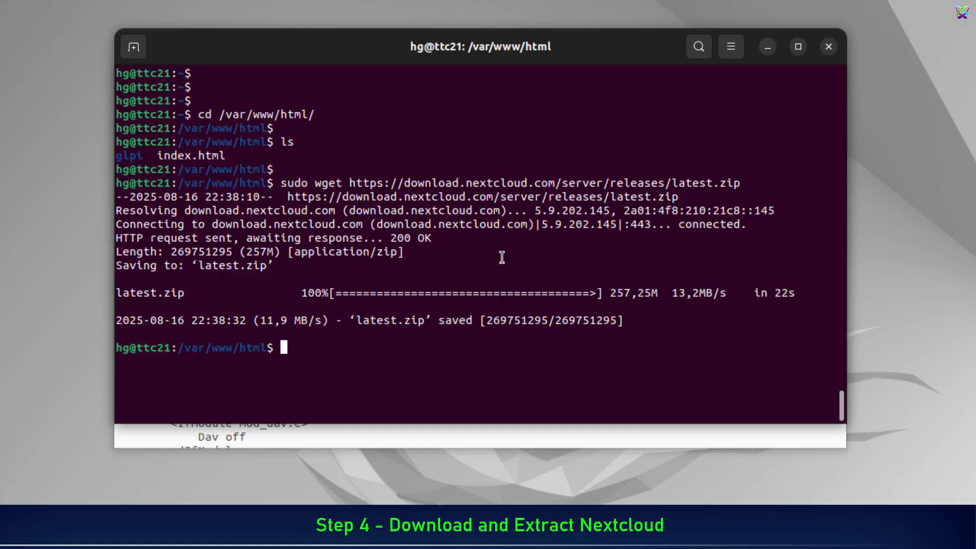
text(ls)
List /var/www/html to confirm latest.zip is there, then clear the screen
key(Return)
key(Return)
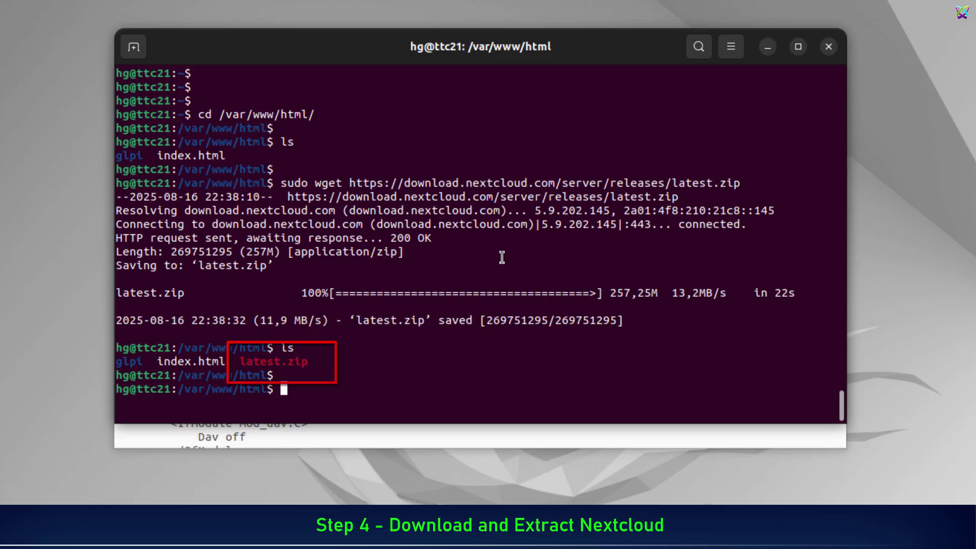
key(ctrl+l)
key(Return)
key(Return)
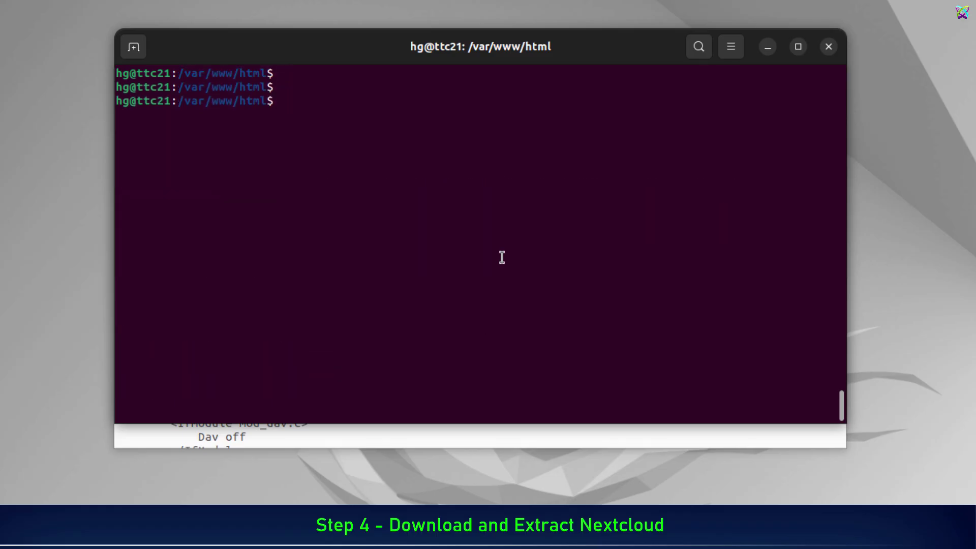
text(sudo unz)
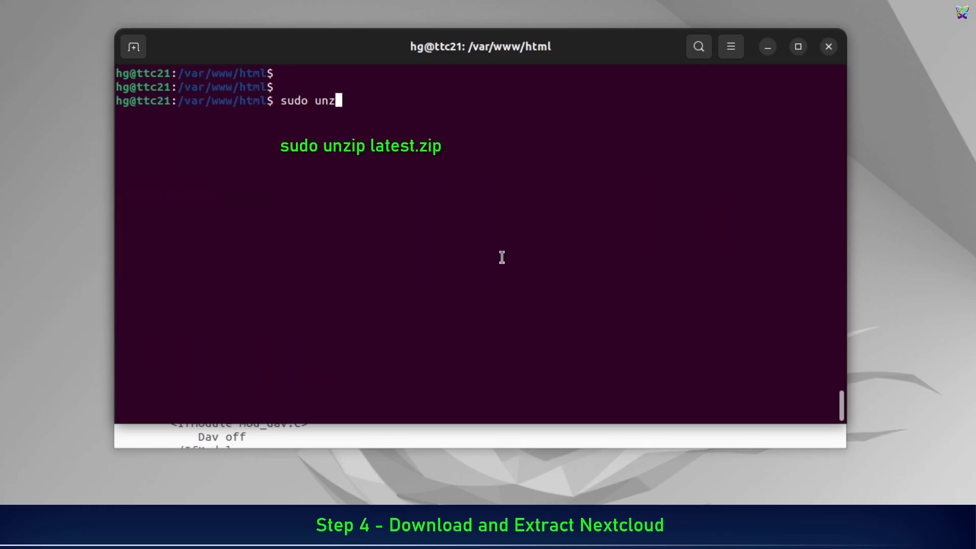
text(ip l)
Unzip latest.zip with sudo, clear the screen, and list the folder to confirm nextcloud exists
key(Tab)
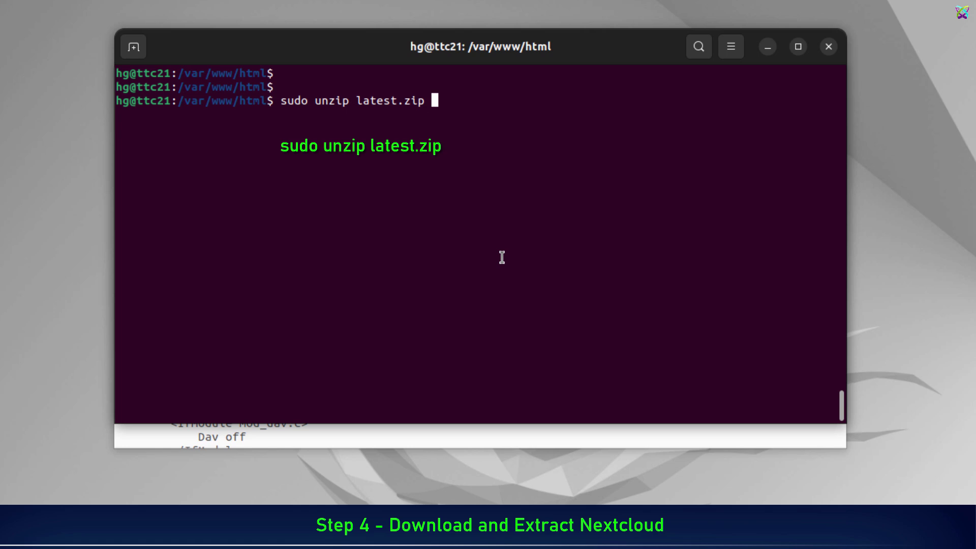
key(Return)
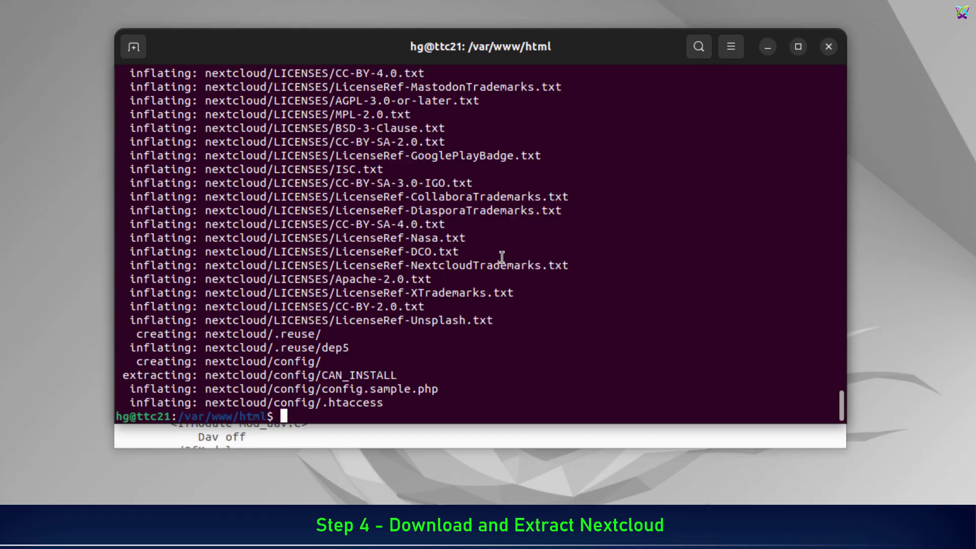
key(ctrl+l)
key(Return)
key(Return)
text(ls)
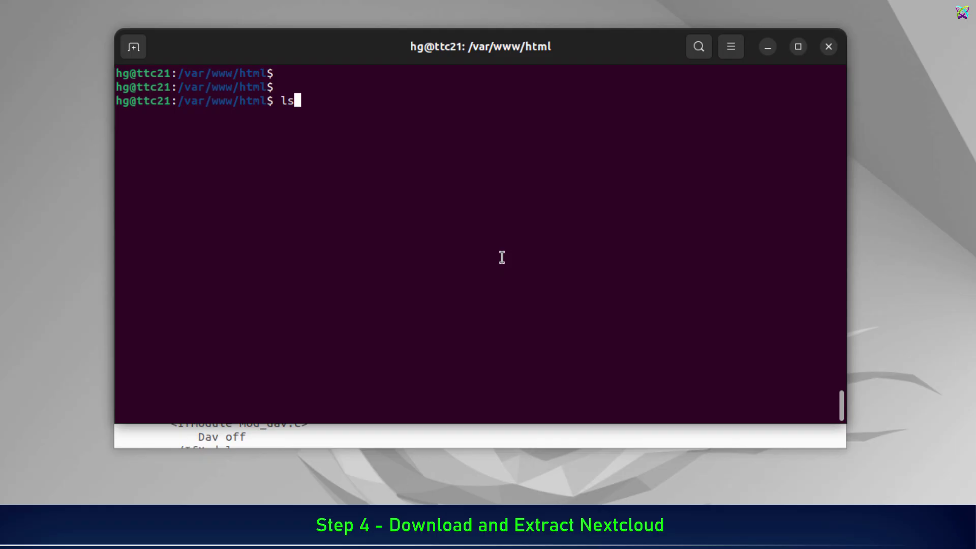
key(Return)
key(Return)
key(Return)
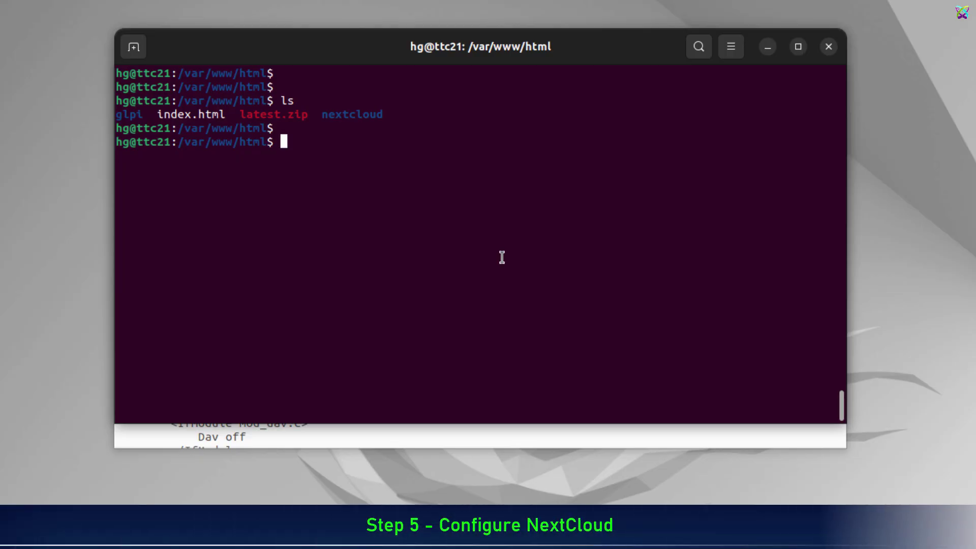
text(sudo chow)
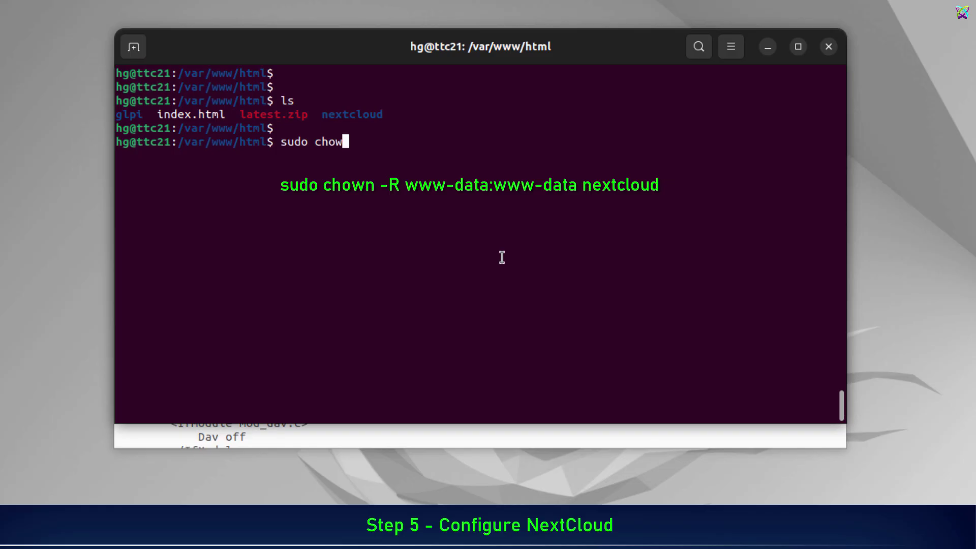
text(n -R www-da)
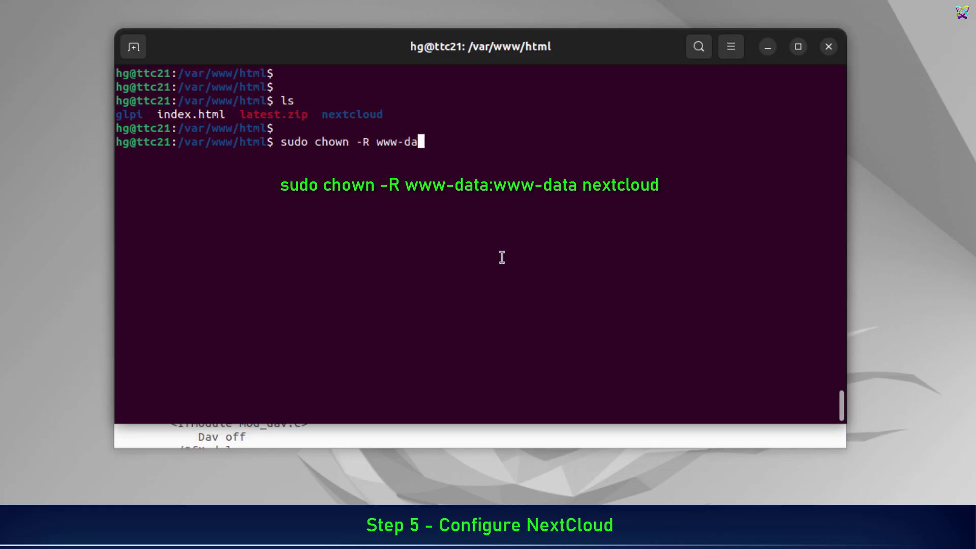
text(ta:www-data)
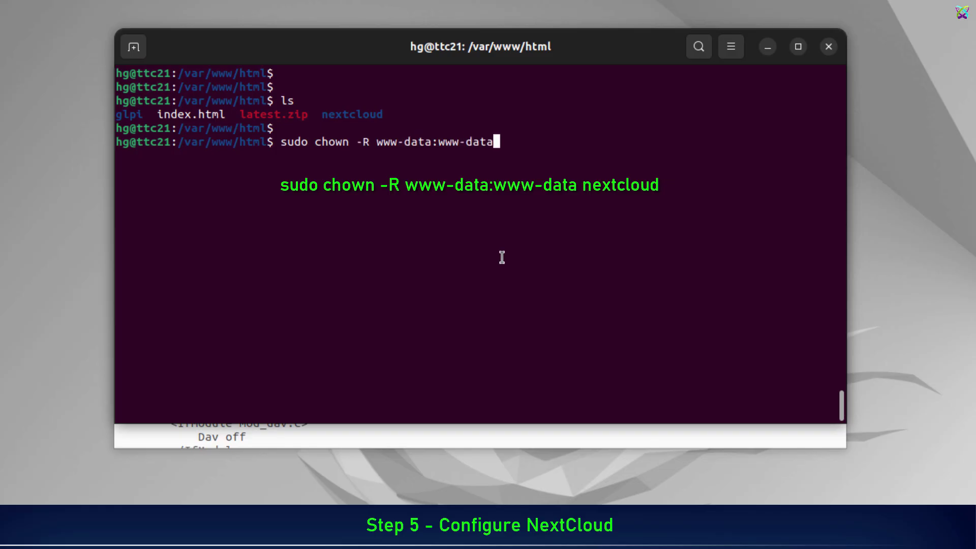
text( ne)
Apply chown -R www-data:www-data and chmod -R 755 to nextcloud/, then verify with ls -l
key(Tab)
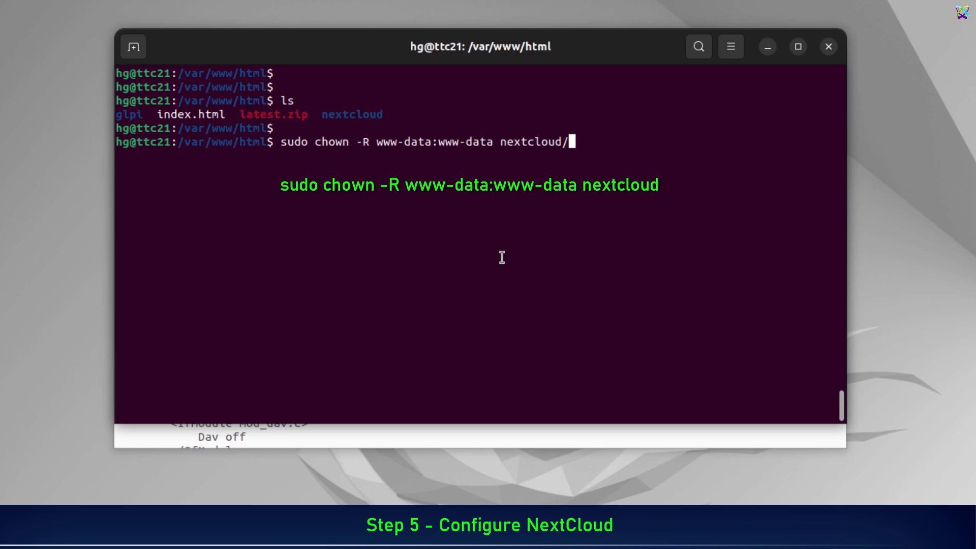
key(Return)
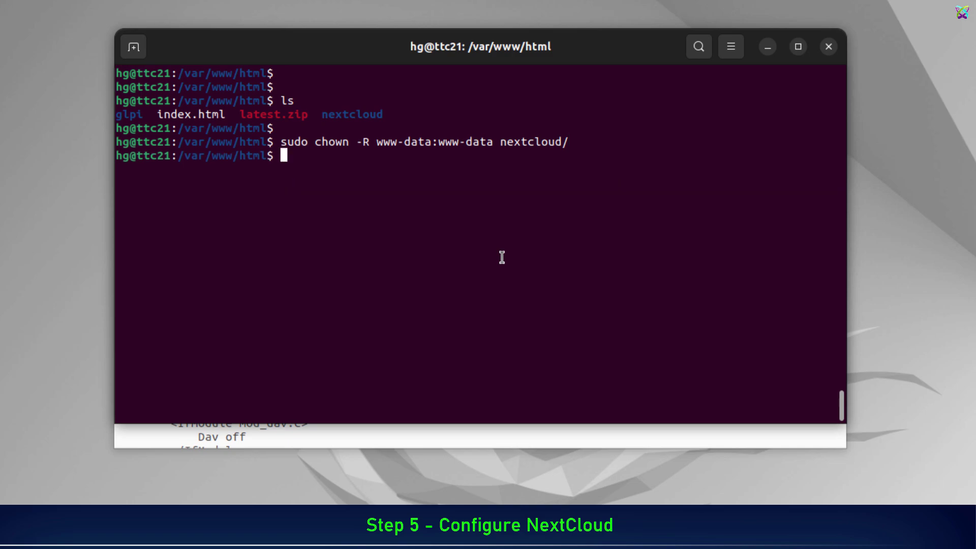
text(sudo ch)
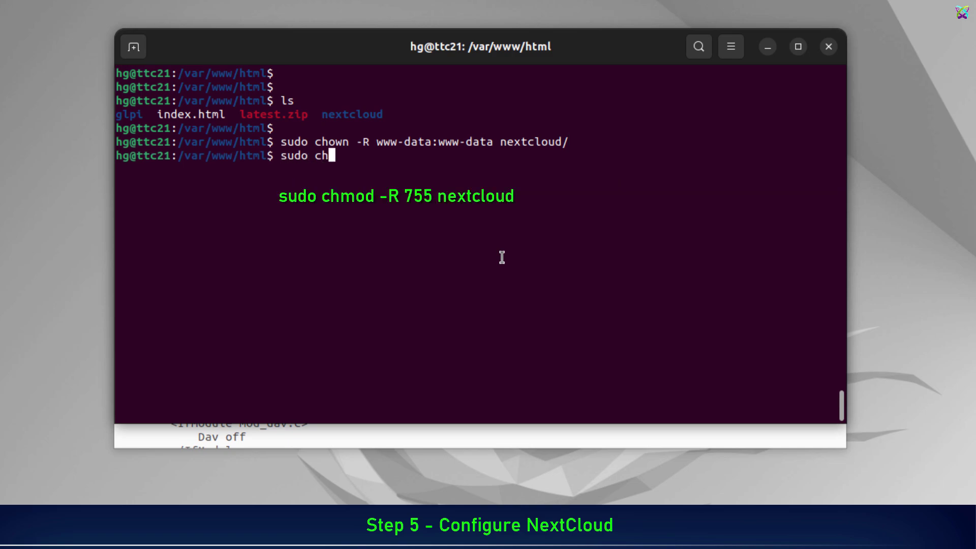
text(mod -R )
text(755 ne)
key(Tab)
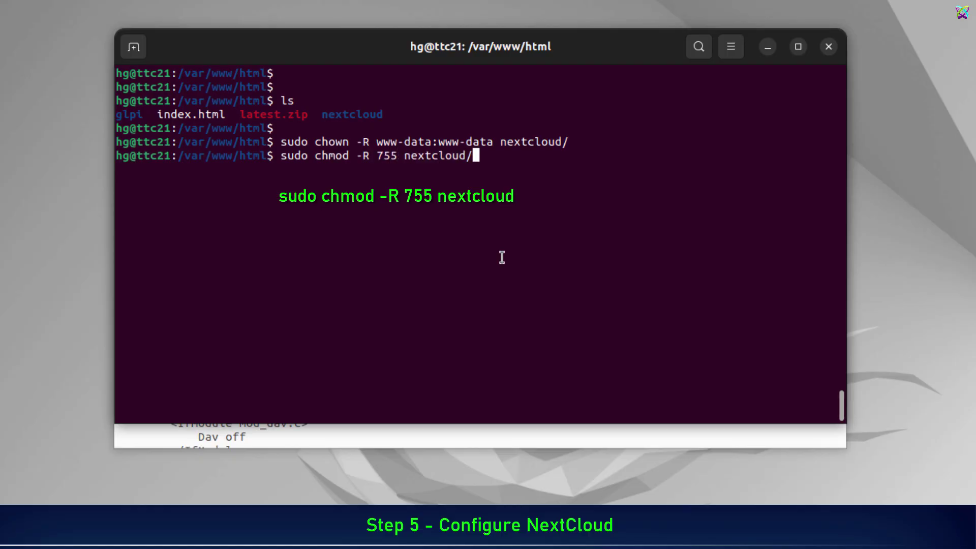
key(Return)
key(Return)
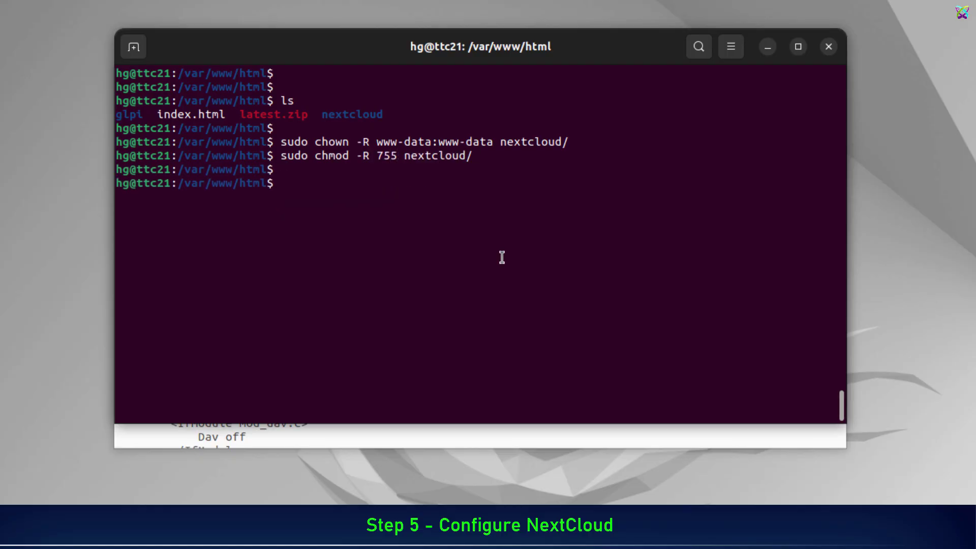
text(ls )
text(-l)
key(Return)
key(Return)
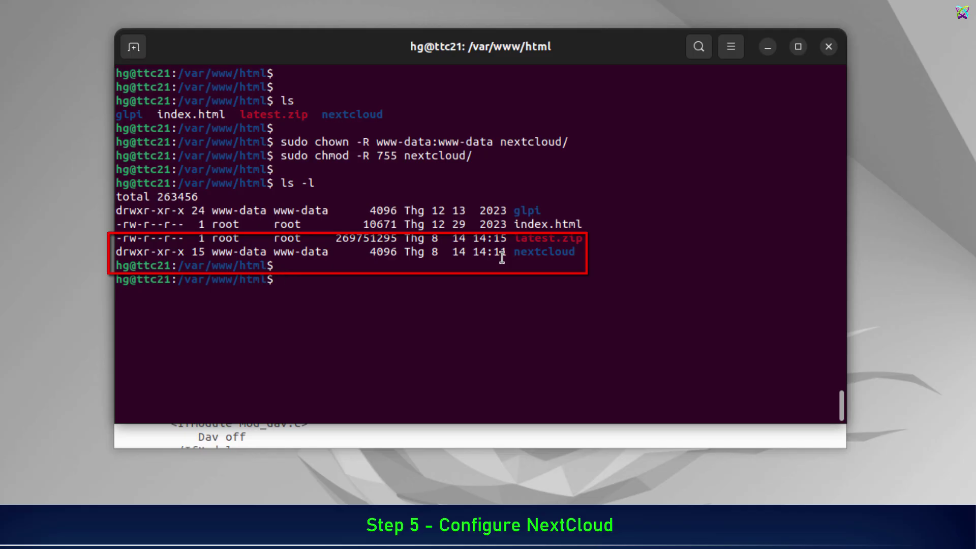
Clear the screen and open a new /etc/apache2/sites-available/nextcloud.conf in vim insert mode
key(ctrl+l)
key(Return)
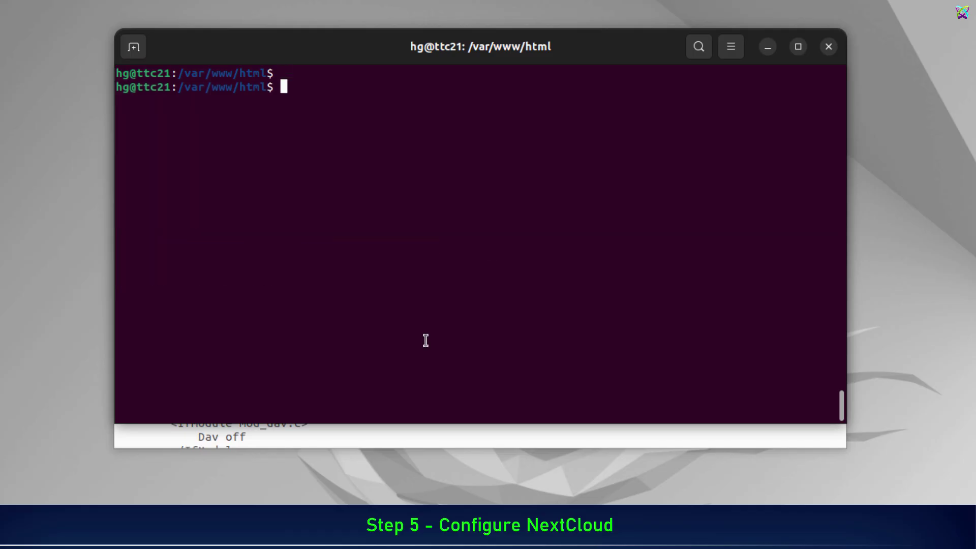
key(Return)
text(sud)
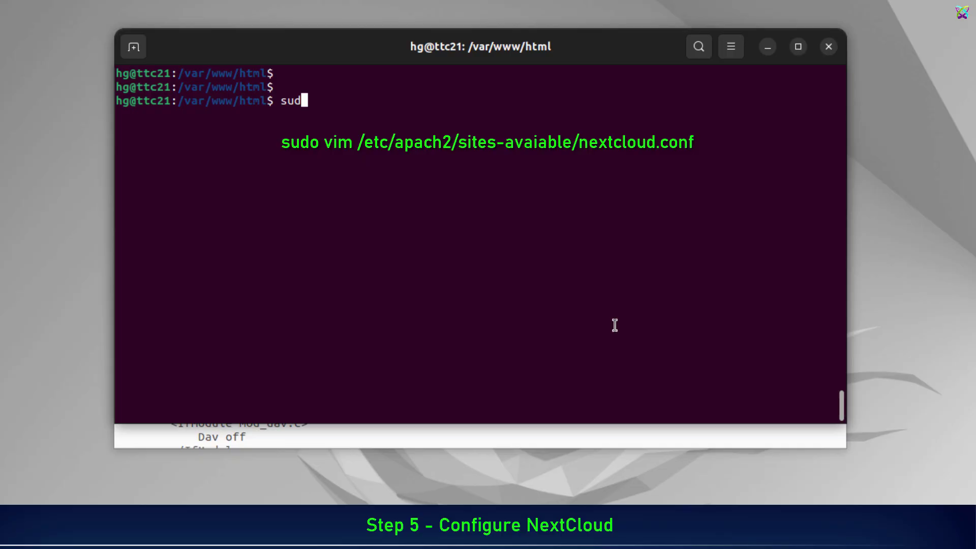
text(o vim /etc/ap)
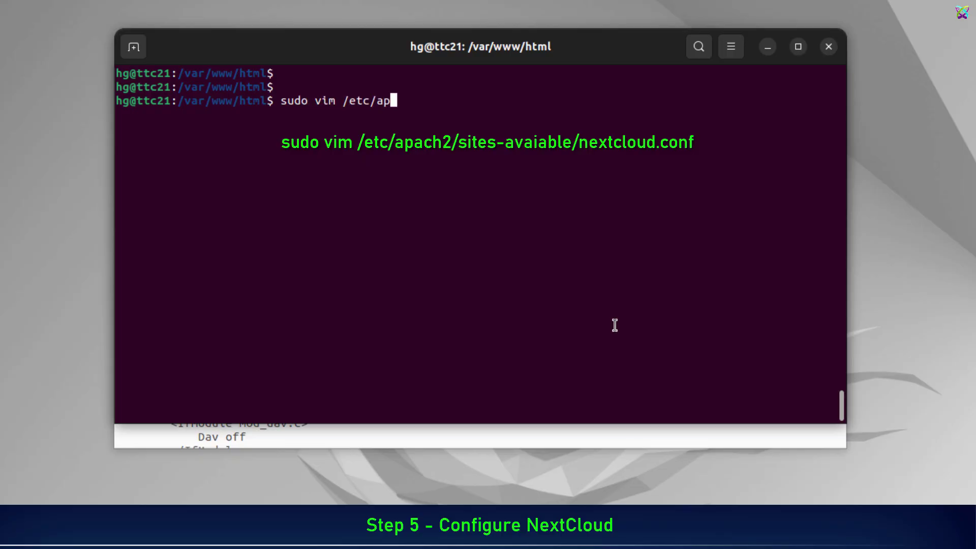
key(Tab)
text(sites-a)
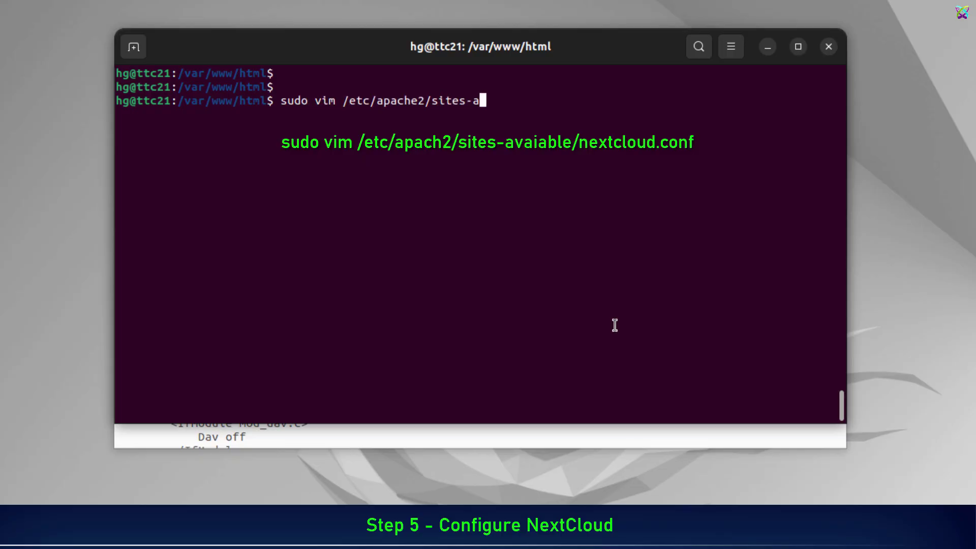
key(Tab)
text(next)
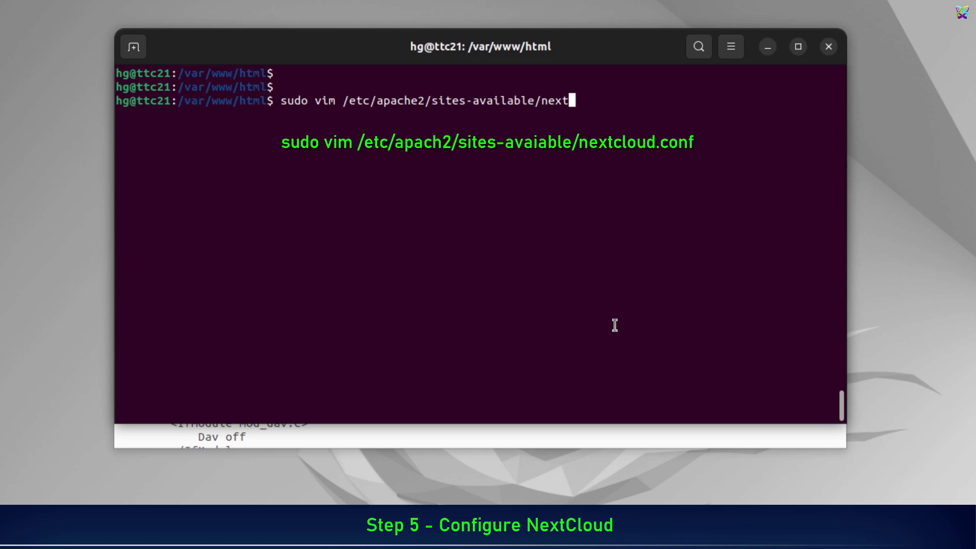
text(cloud.conf)
key(Return)
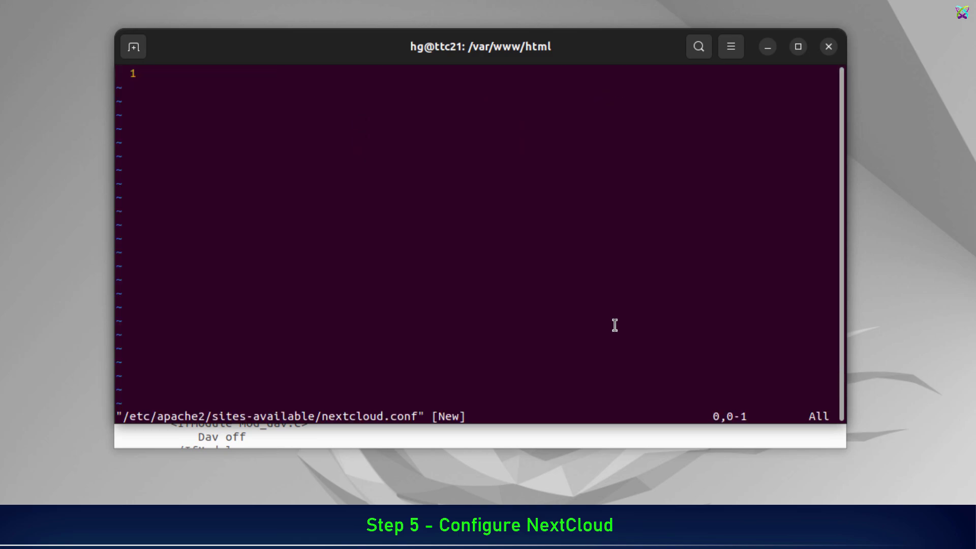
key(i)
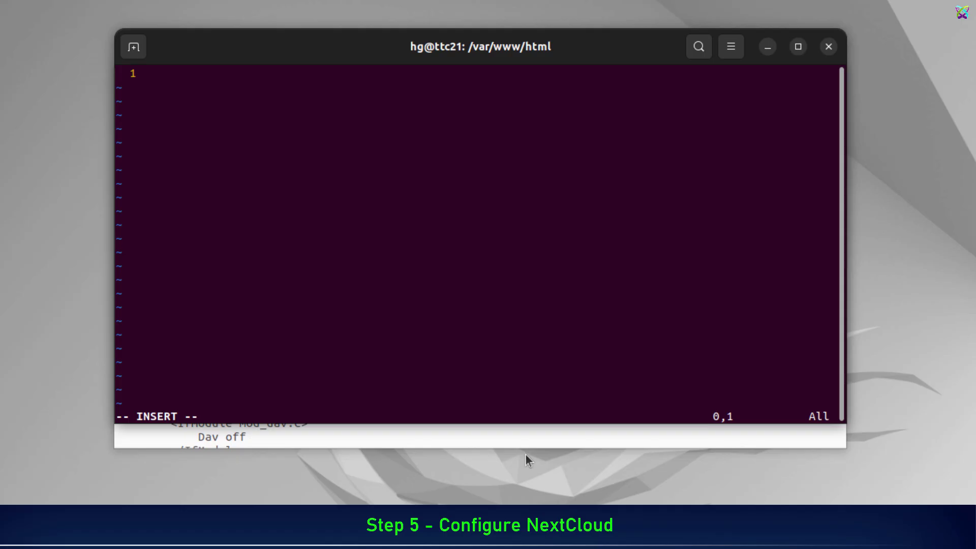
click(521, 445)
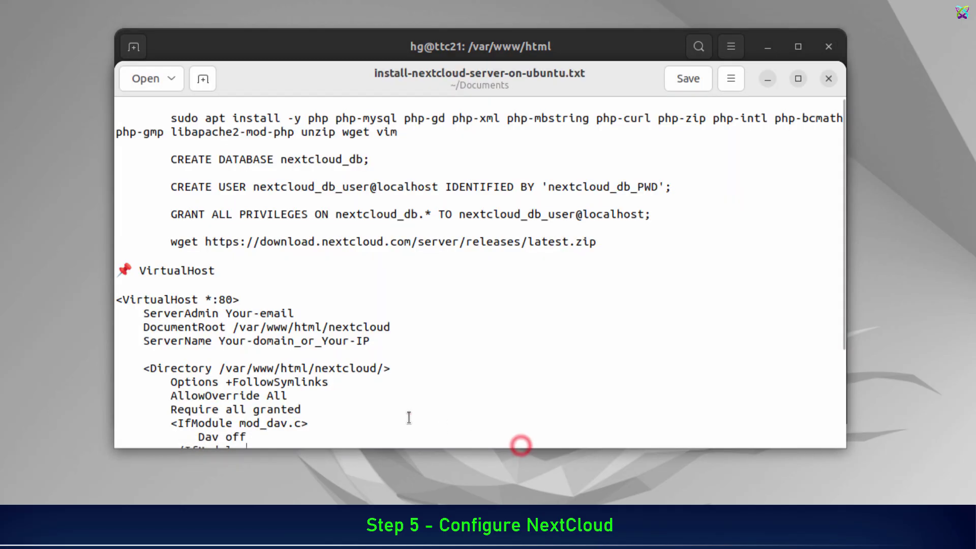
Copy the <VirtualHost *:80> block from the notes and paste it into the vim terminal
click(119, 298)
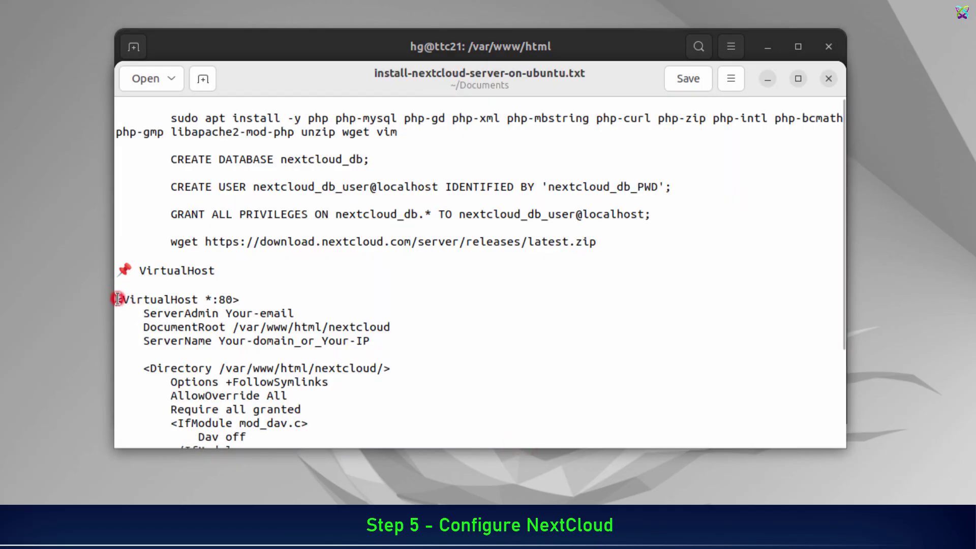
scroll(120, 302, down, 1)
scroll(128, 314, down, 1)
shift+click(214, 387)
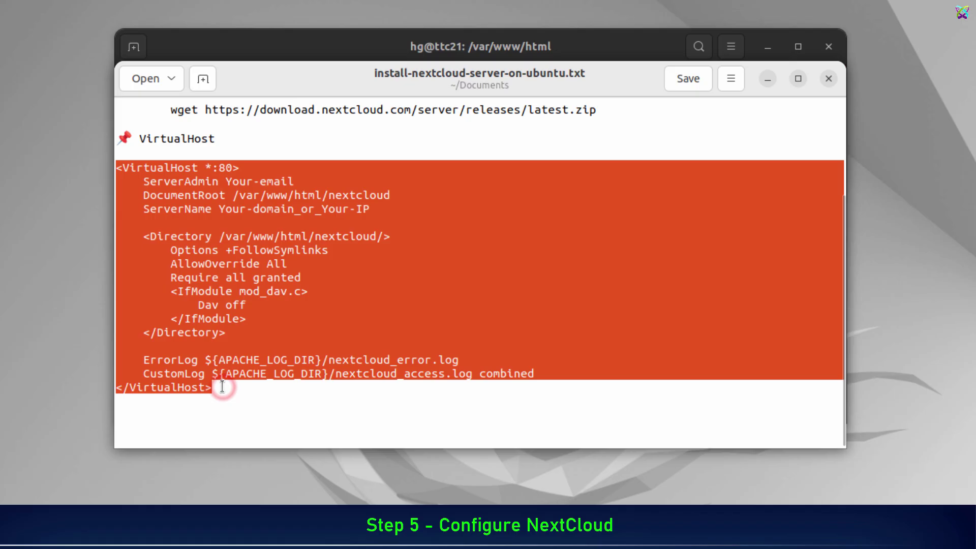
click(391, 56)
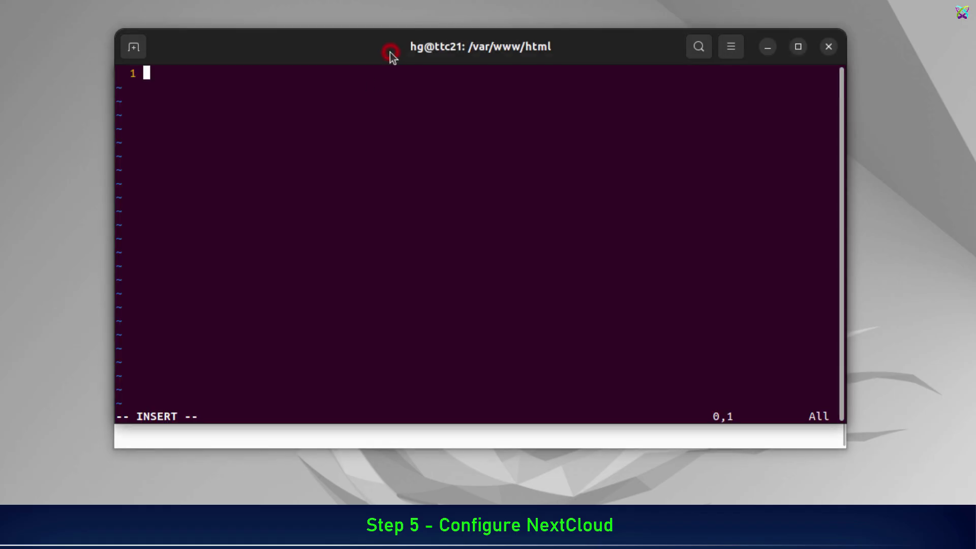
right_click(303, 138)
Paste the VirtualHost block and replace the ServerAdmin 'Your-email' placeholder with the admin email
click(341, 186)
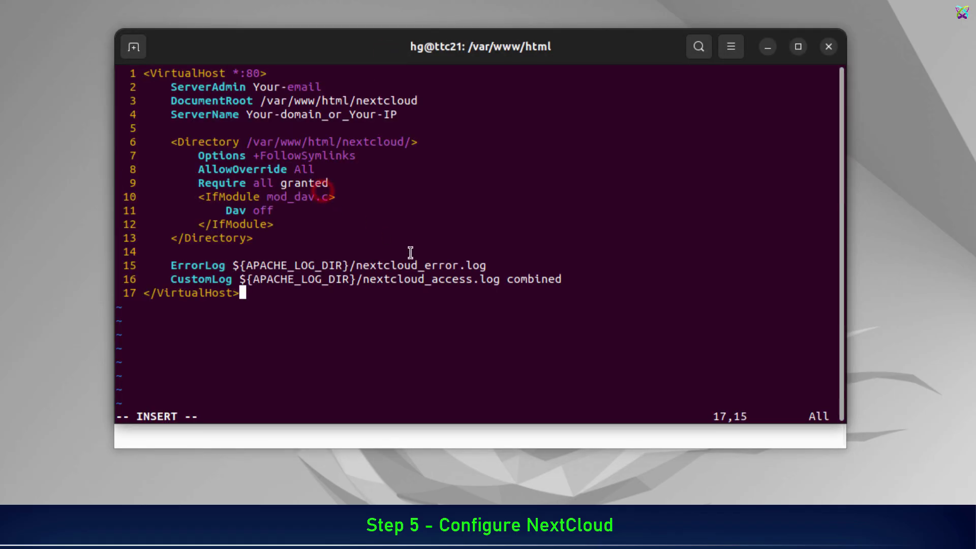
key(Up)
key(Up)
key(Up)
key(Up)
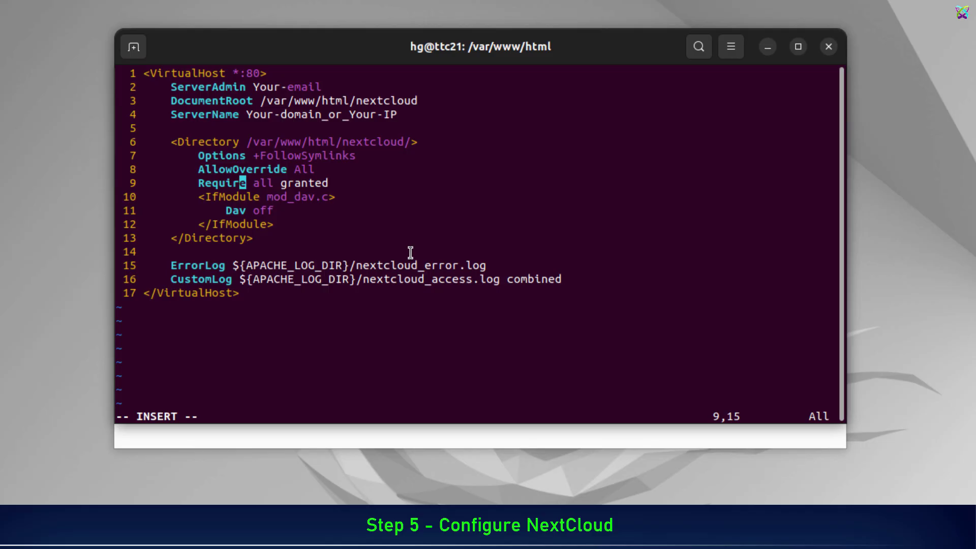
key(Up)
key(Up)
key(Up)
key(Up)
key(Right)
key(End)
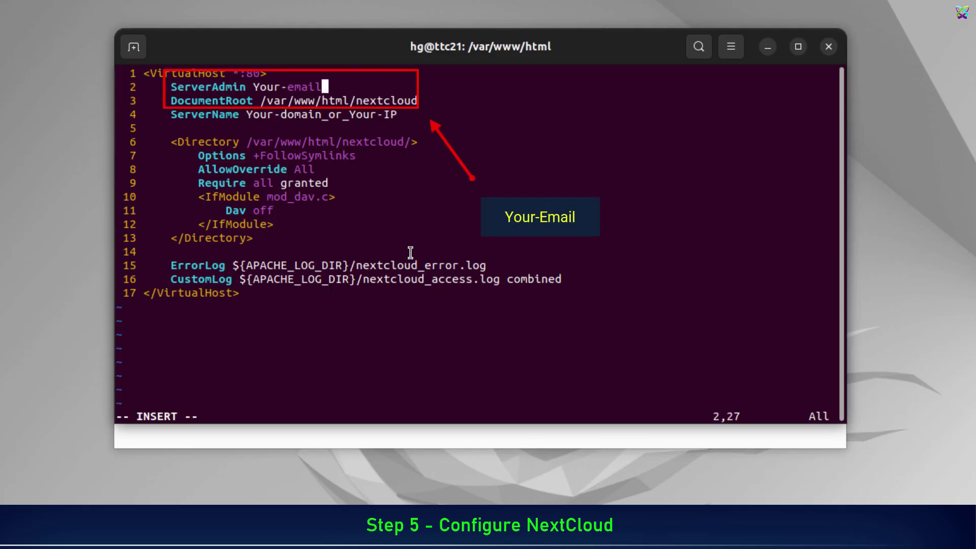
key(BackSpace)
key(BackSpace)
key(BackSpace)
key(BackSpace)
key(BackSpace)
key(BackSpace)
key(BackSpace)
key(BackSpace)
key(BackSpace)
key(BackSpace)
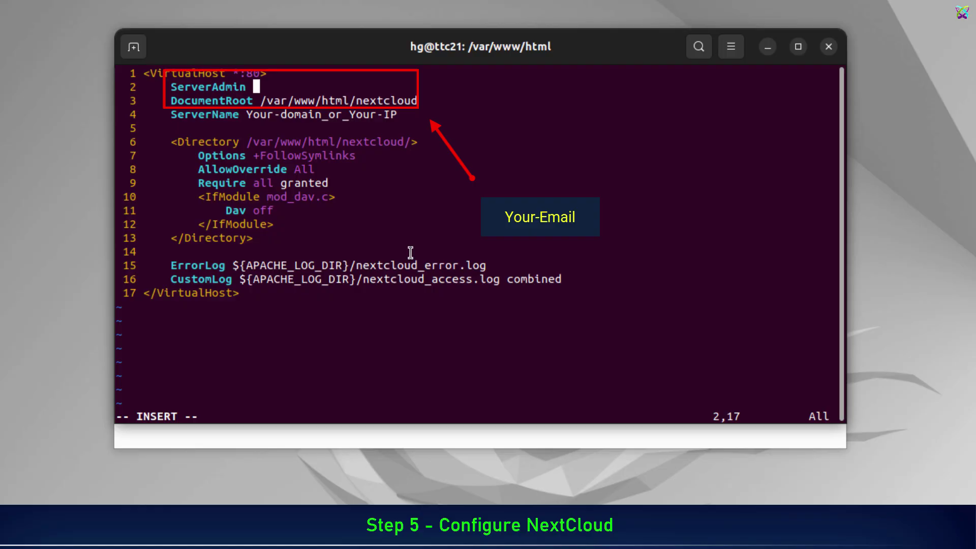
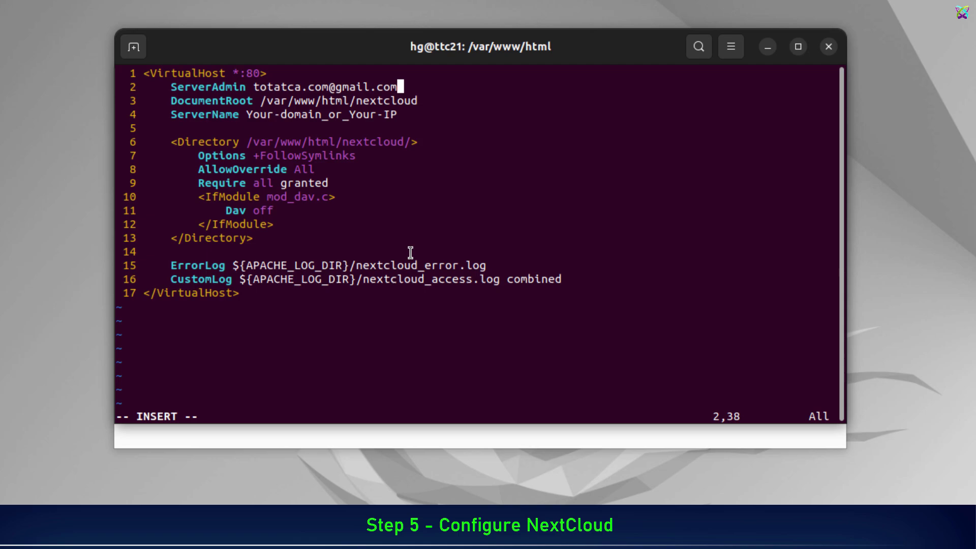
key(Down)
key(Down)
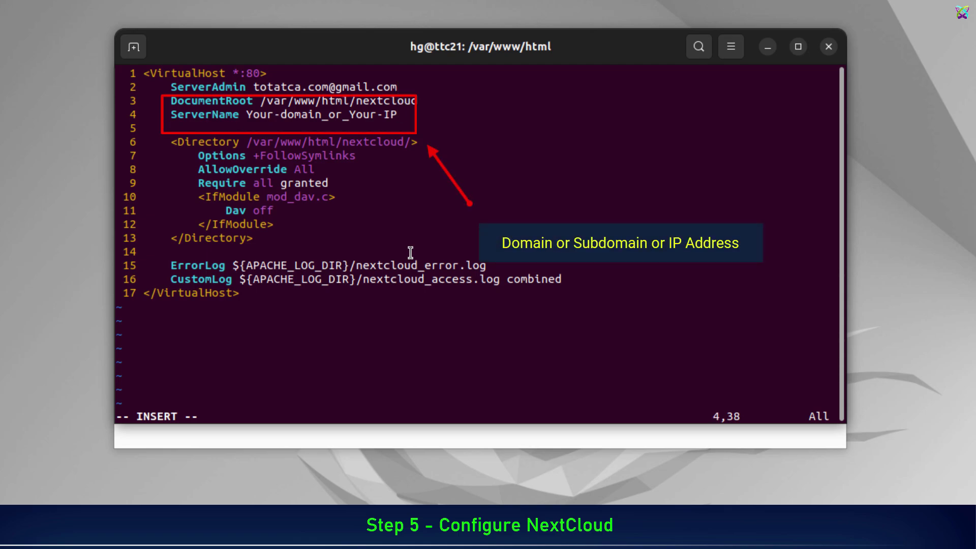
Replace the ServerName placeholder with 192.168.1.21 and leave vim insert mode
key(BackSpace)
key(BackSpace)
key(BackSpace)
key(BackSpace)
key(BackSpace)
key(BackSpace)
key(BackSpace)
key(BackSpace)
key(BackSpace)
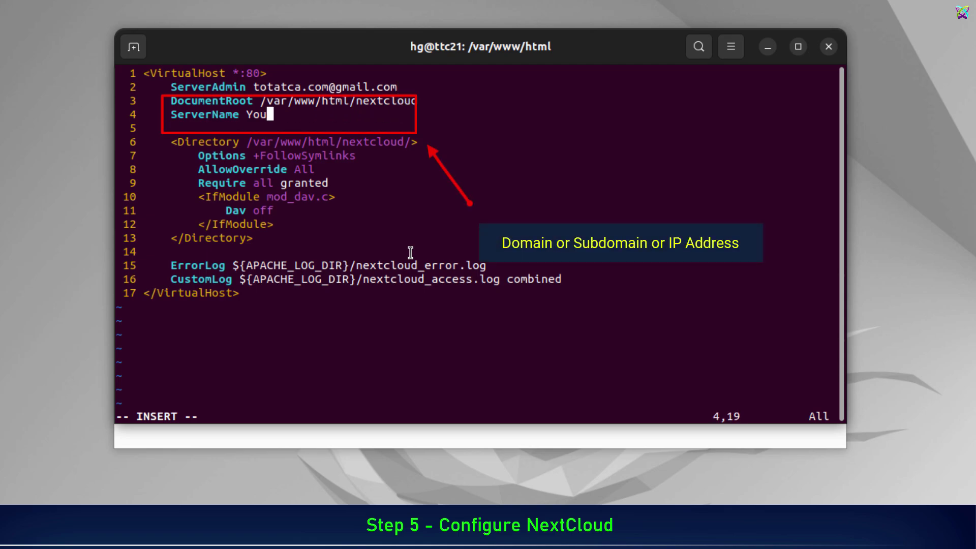
key(BackSpace)
key(BackSpace)
key(BackSpace)
text(192.168.)
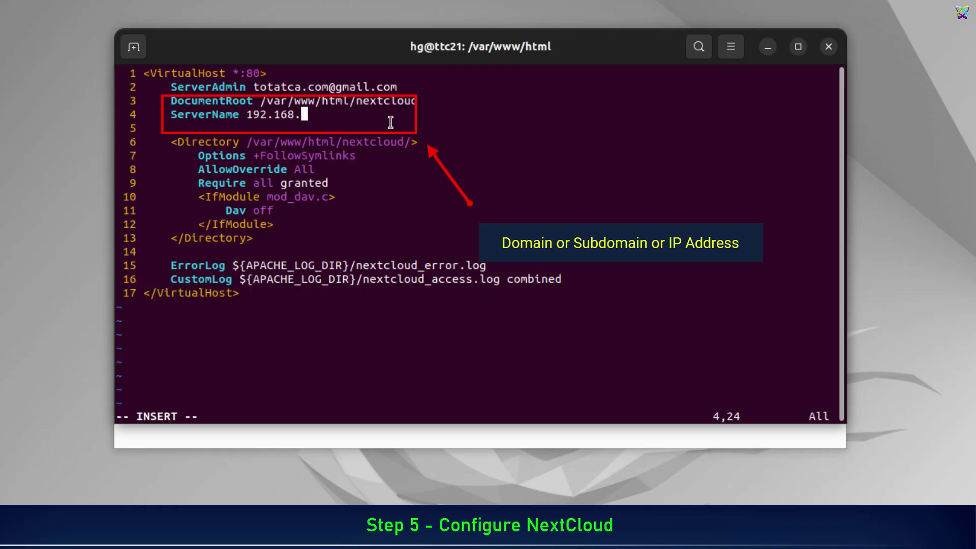
text(1.21)
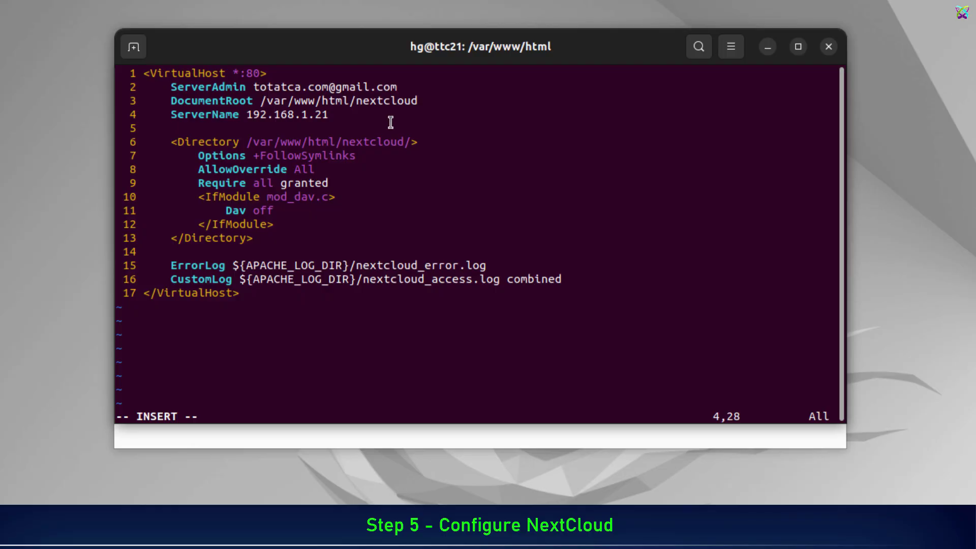
key(Escape)
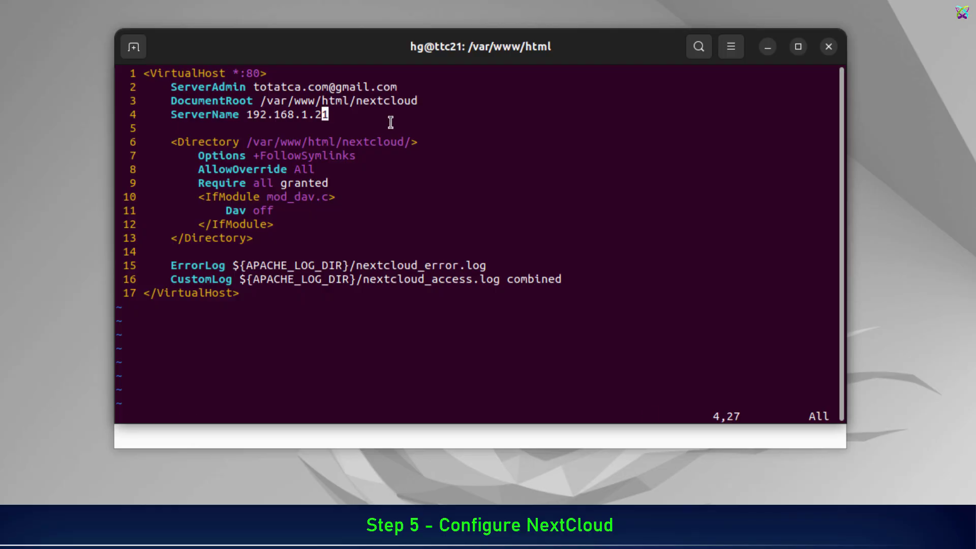
text(:x)
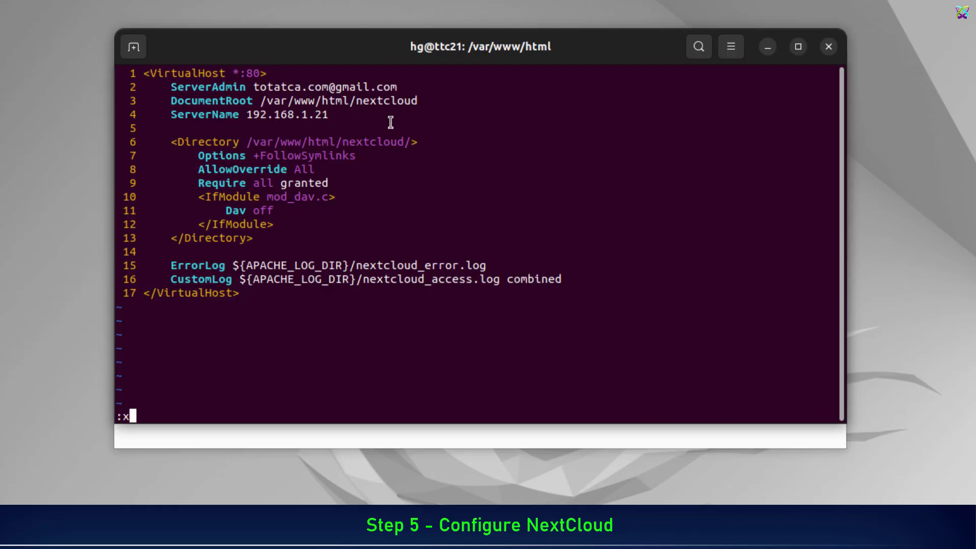
Save nextcloud.conf, run a2ensite nextcloud.conf, and enable rewrite, headers, env, dir and mime modules
key(Return)
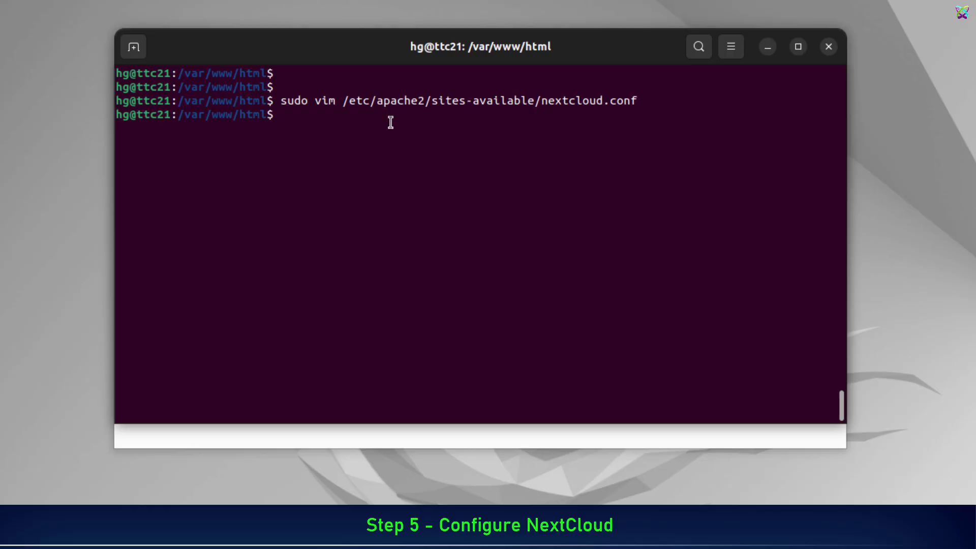
key(Return)
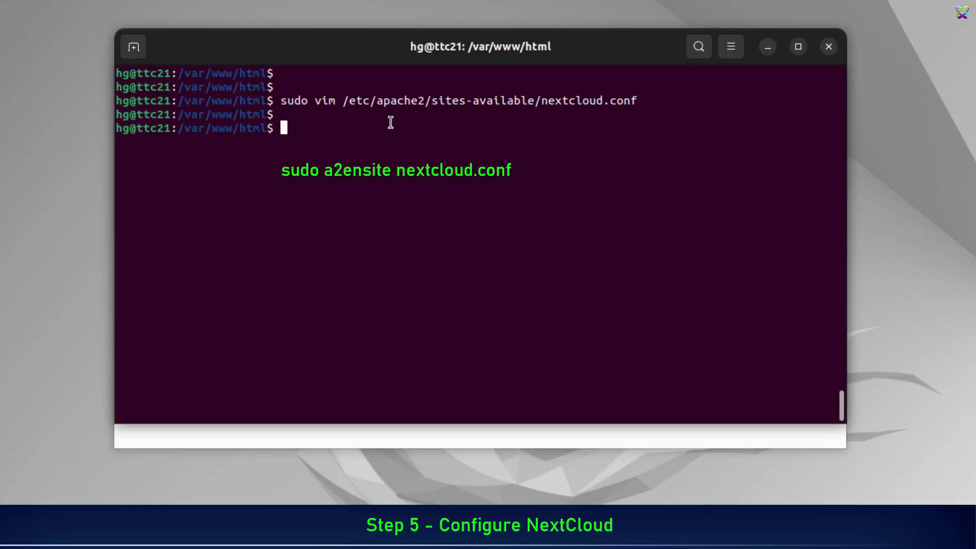
text(sudo a2)
text(ensite nextcloud.conf)
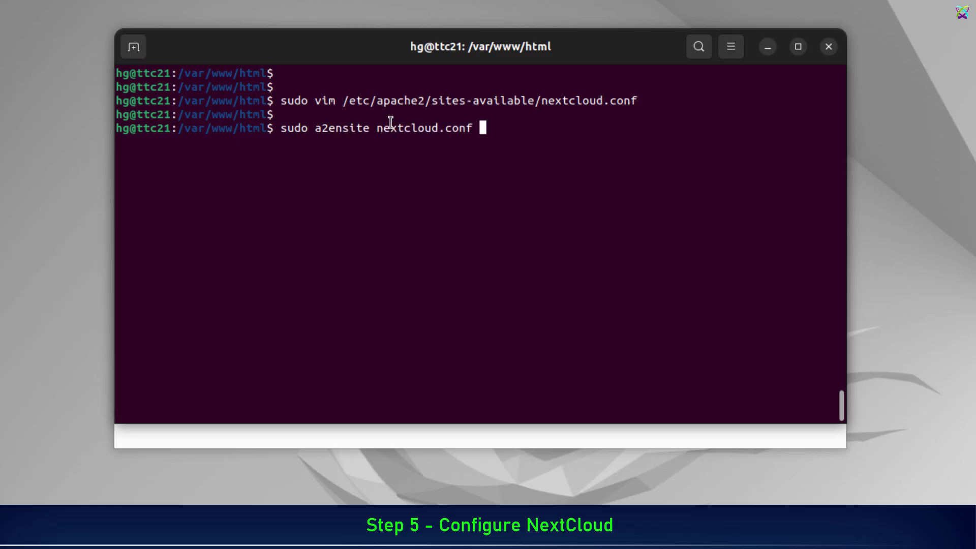
key(Return)
key(Return)
text(sudo )
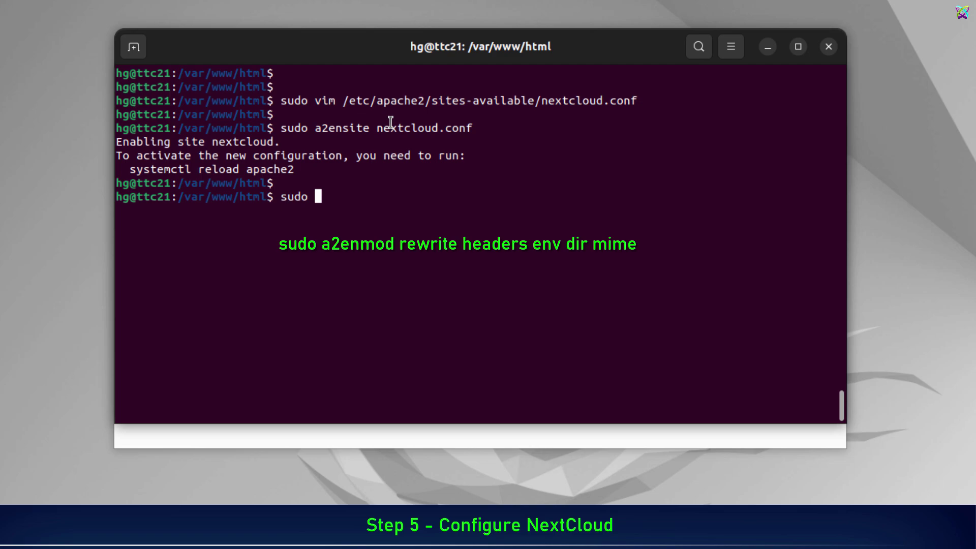
text(a2enmod)
text( rewrite he)
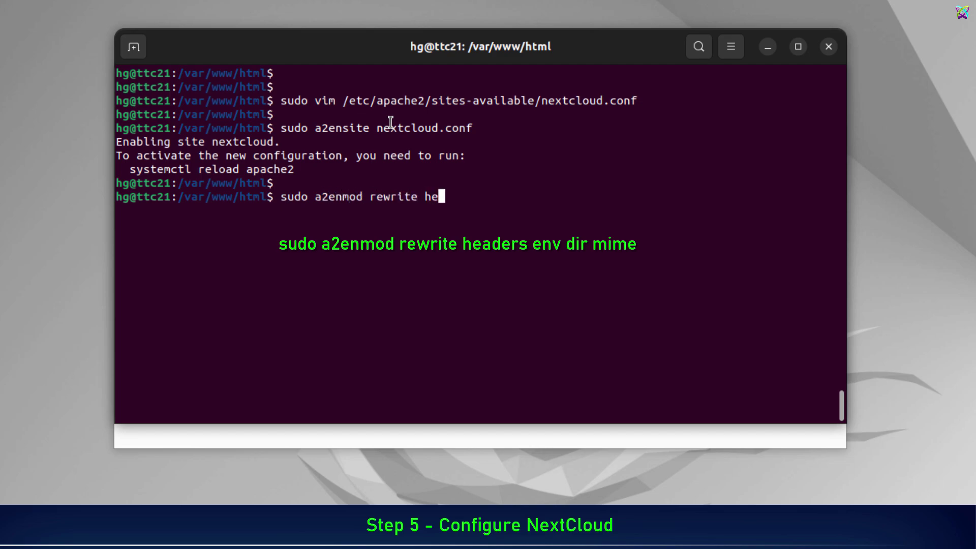
text(aders env dir)
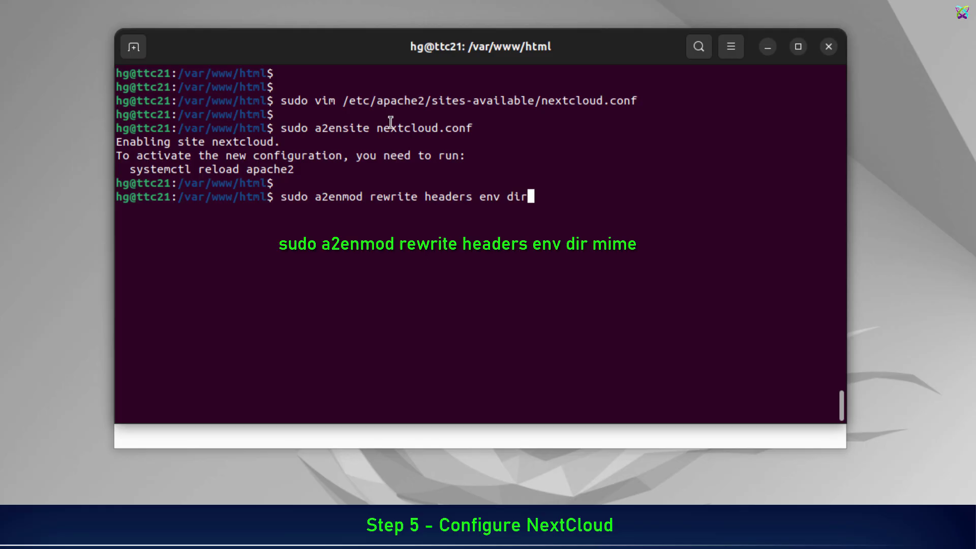
text( mime)
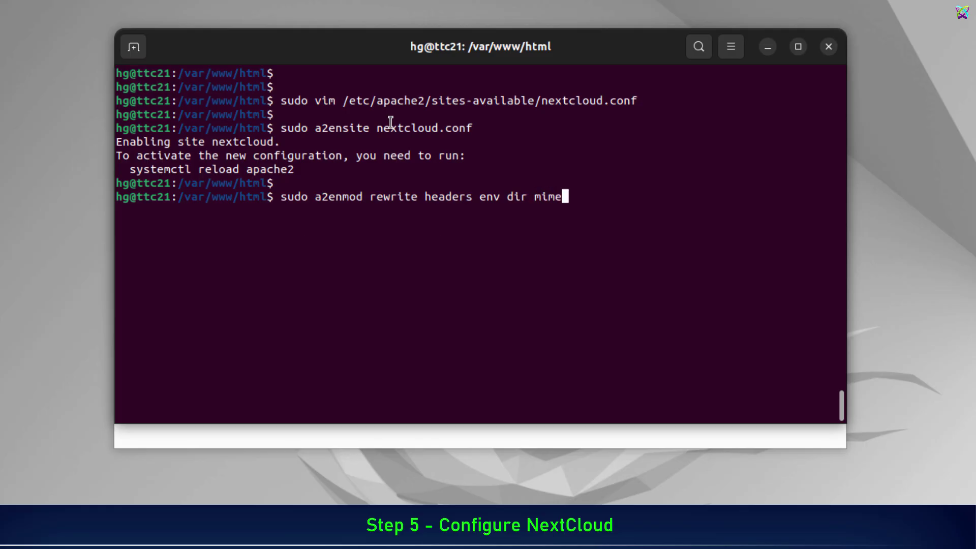
key(Return)
key(Return)
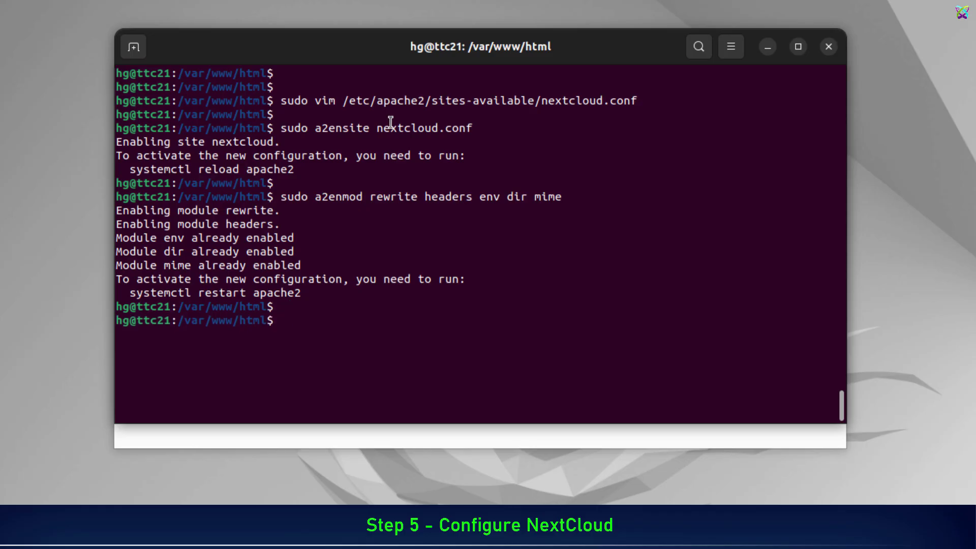
text(s)
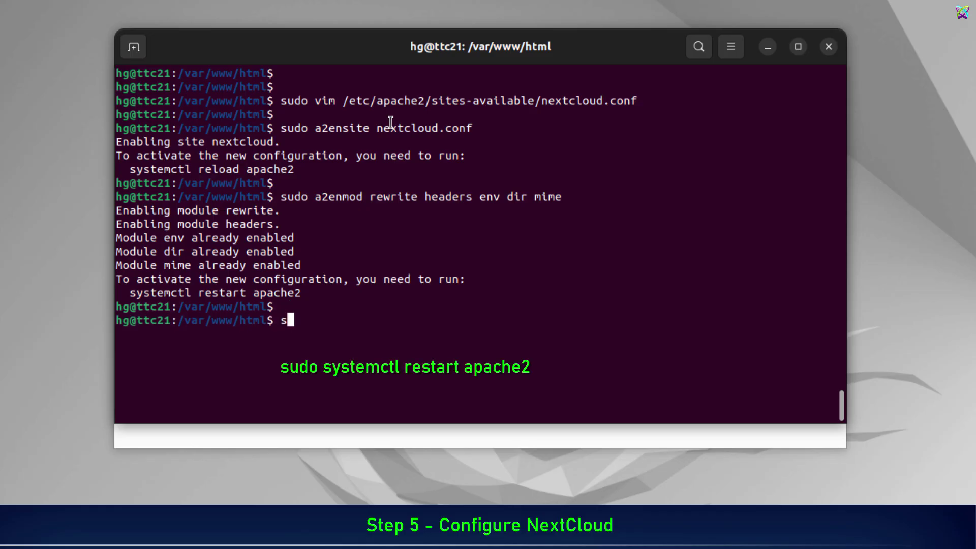
text(udo systemctl resta)
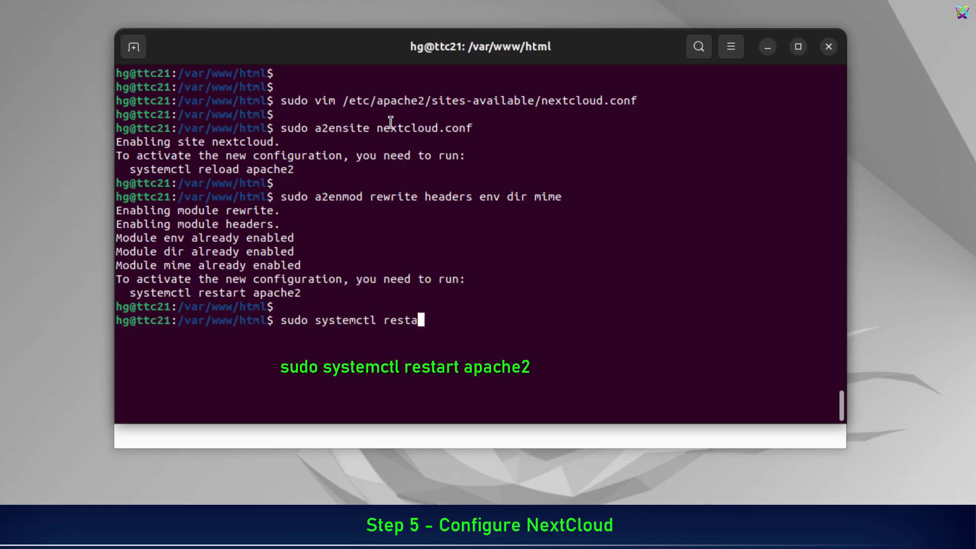
text(rt apache2)
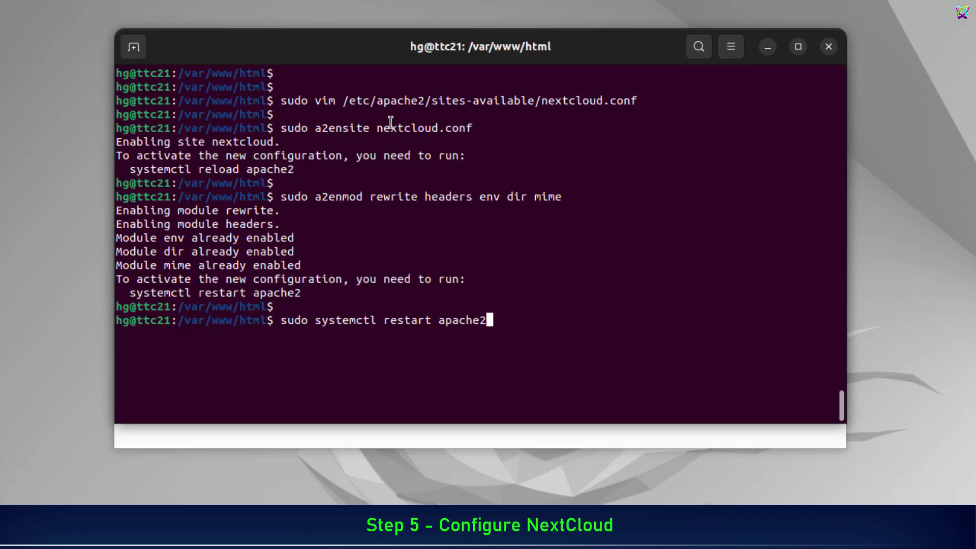
Restart Apache with sudo systemctl restart apache2
key(Return)
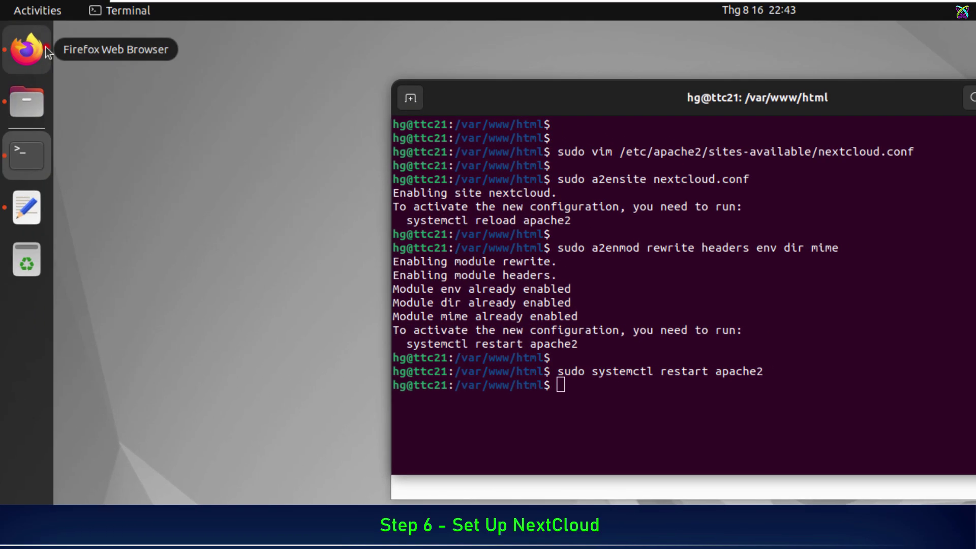
Launch Firefox and browse to 192.168.1.21
click(45, 46)
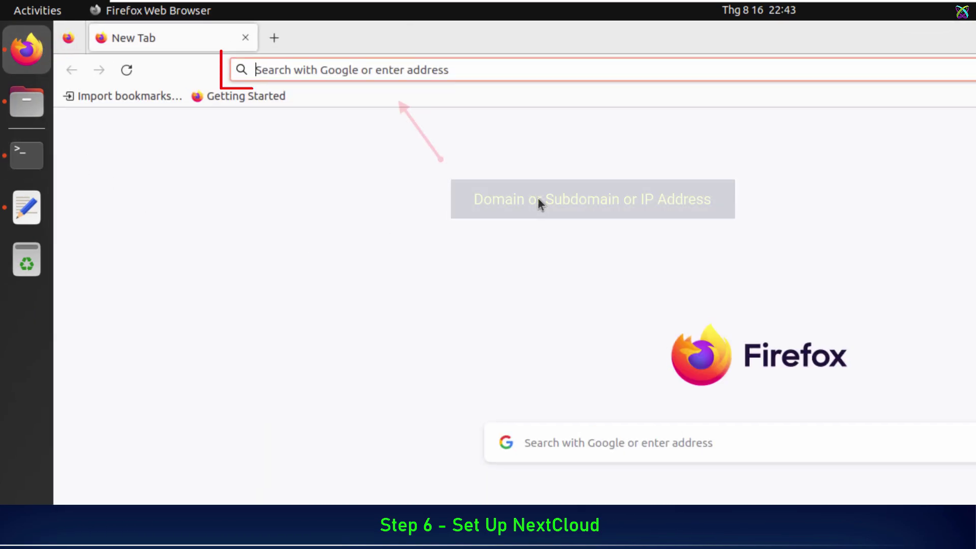
text(192.)
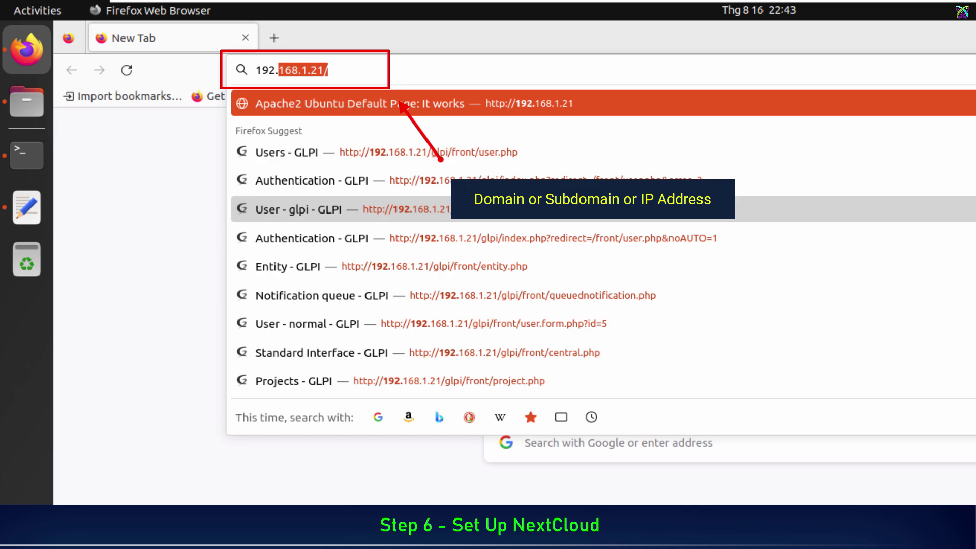
text(168.1.21)
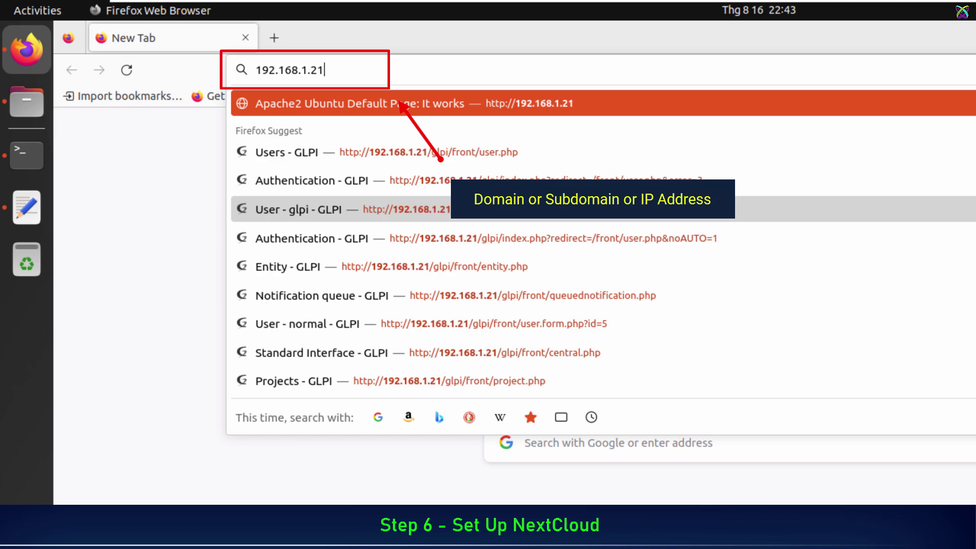
key(Return)
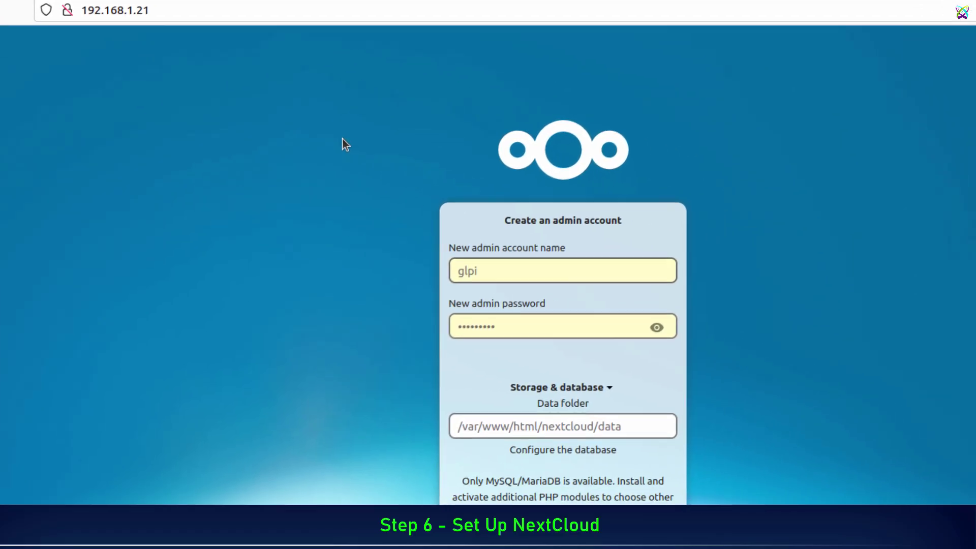
scroll(238, 119, down, 3)
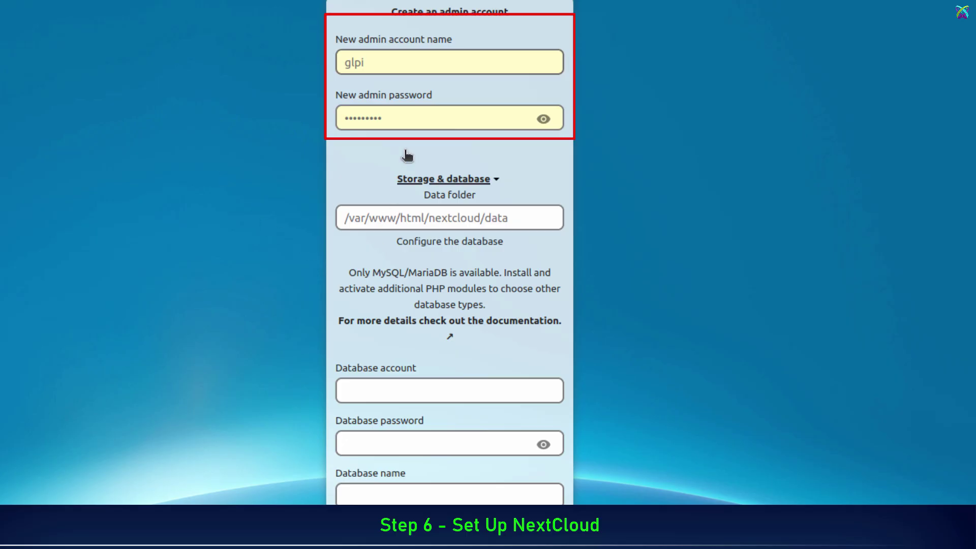
Replace the autofilled account name 'glpi' with admin and enter a new password
double_click(472, 65)
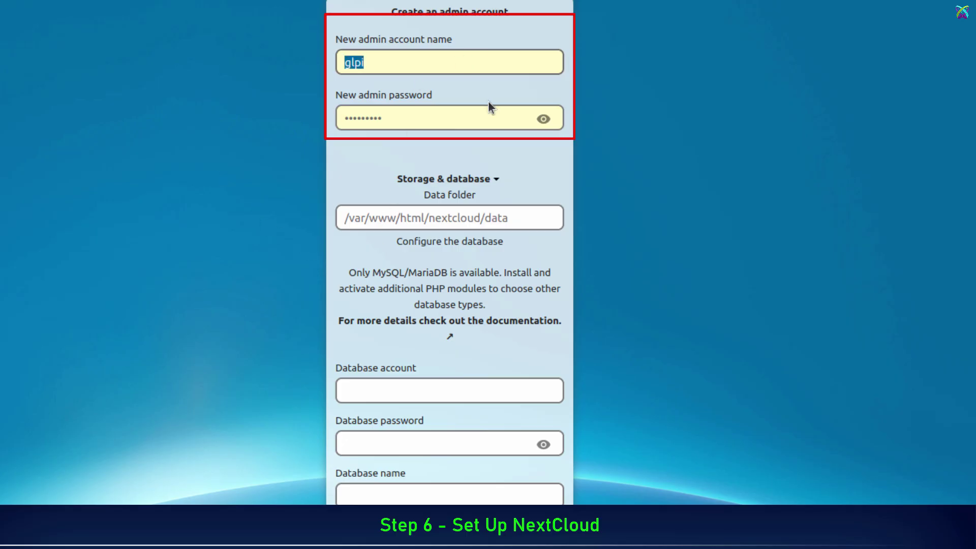
text(admin)
key(Tab)
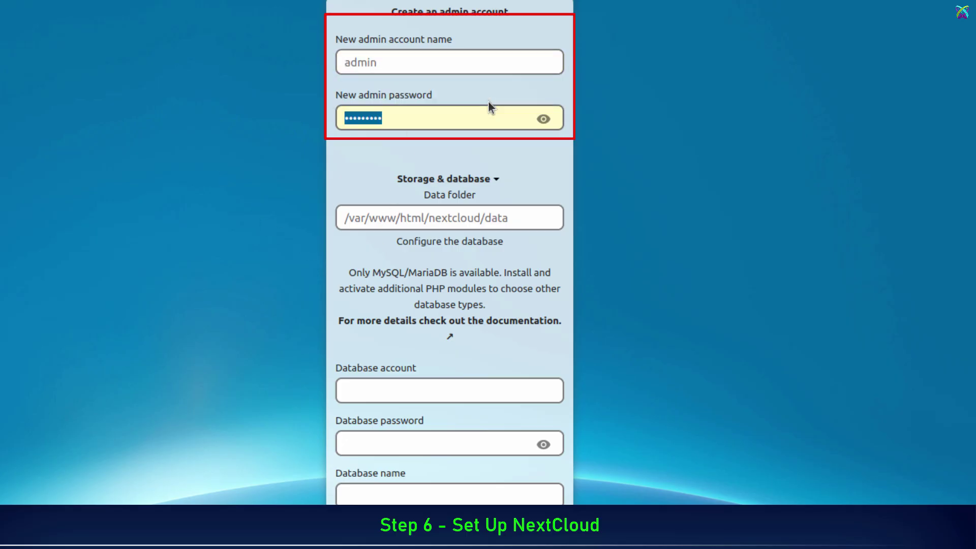
text(••)
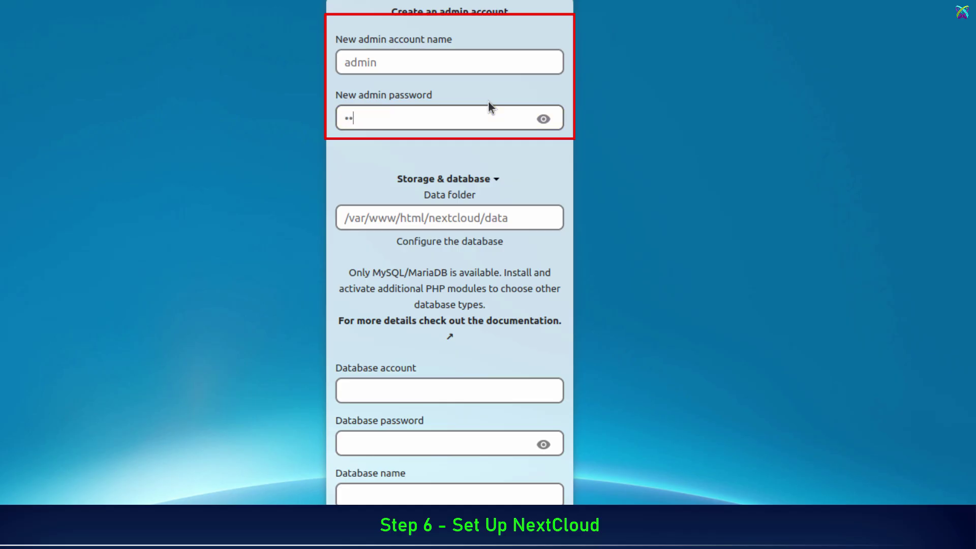
text(•••••••)
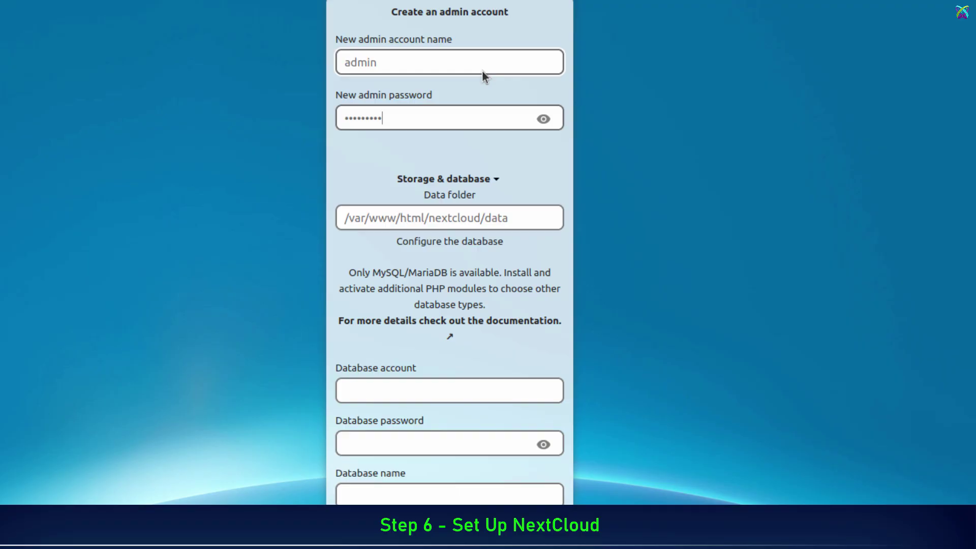
scroll(483, 70, down, 3)
scroll(482, 71, down, 3)
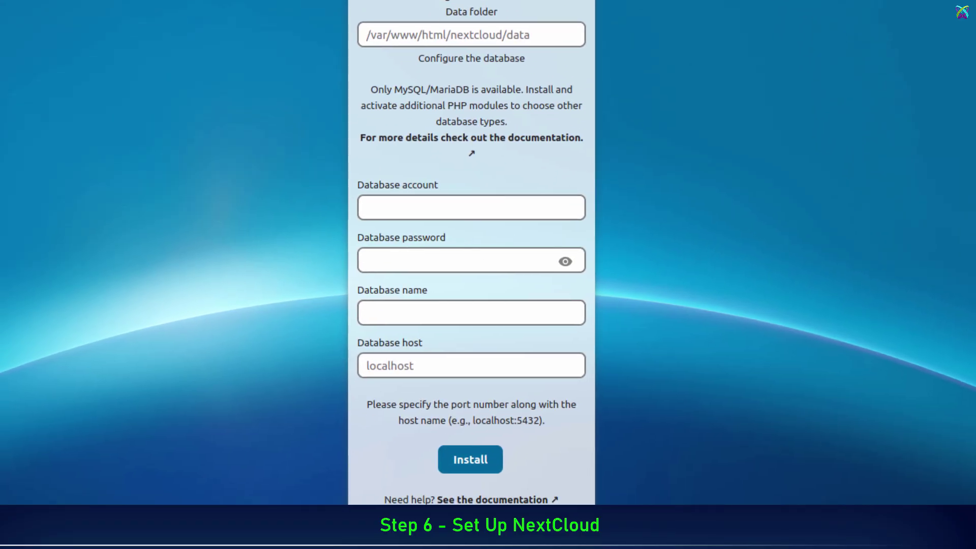
click(494, 208)
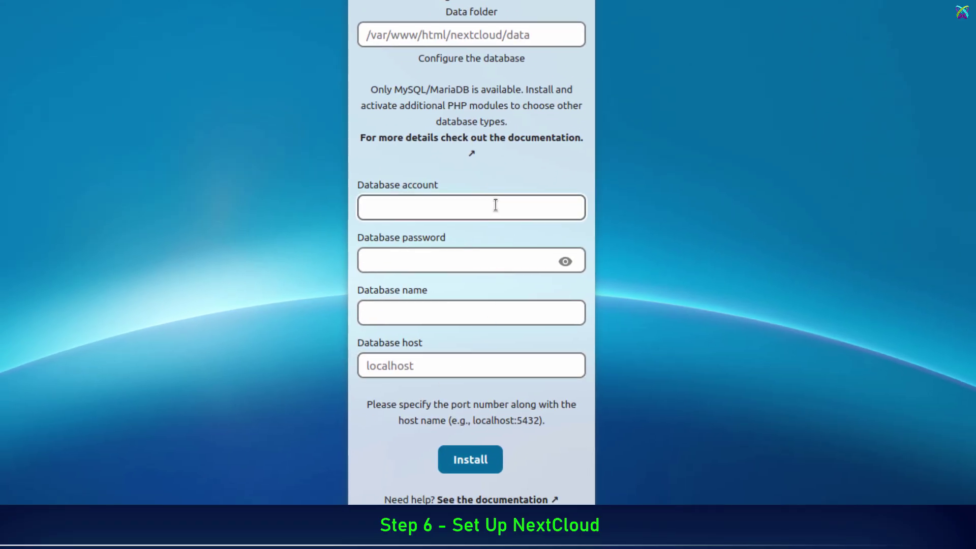
click(529, 205)
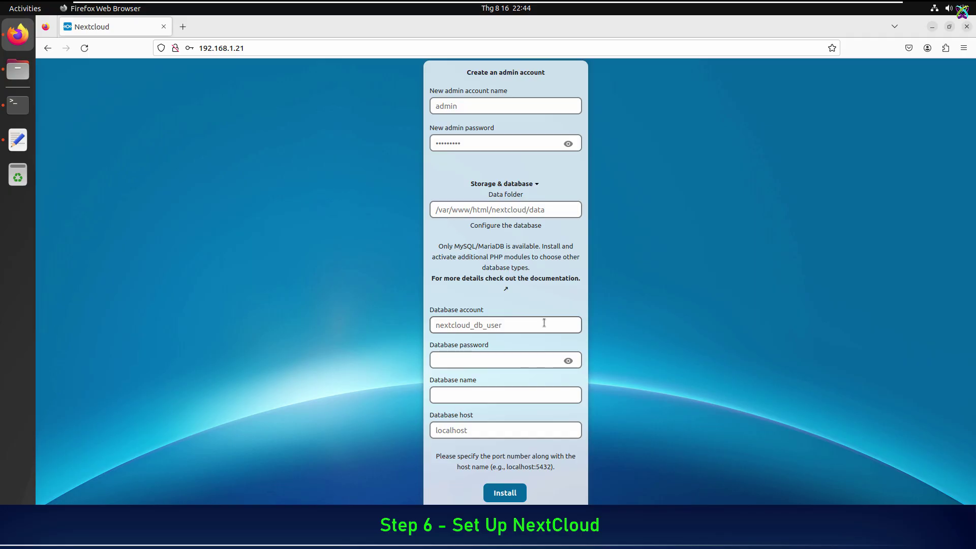
key(Tab)
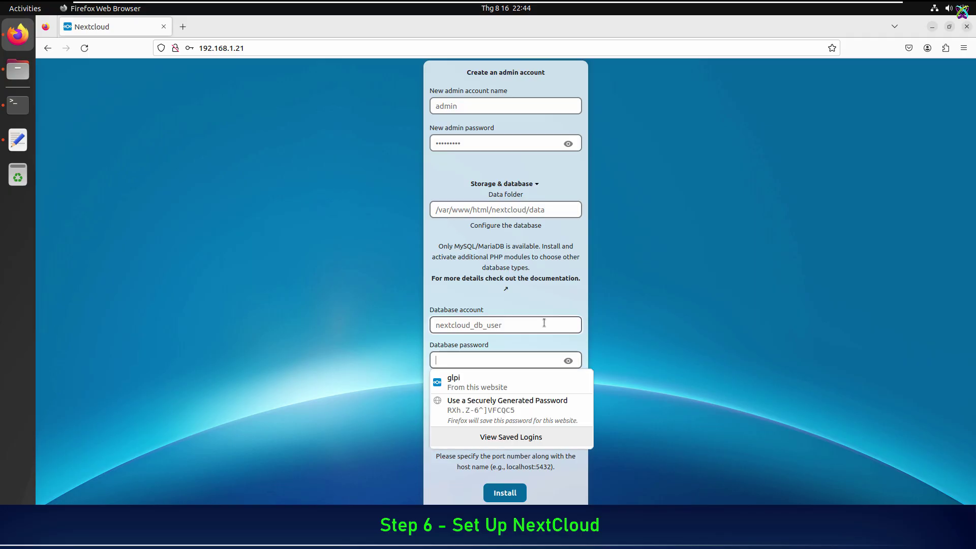
click(18, 139)
scroll(335, 183, up, 3)
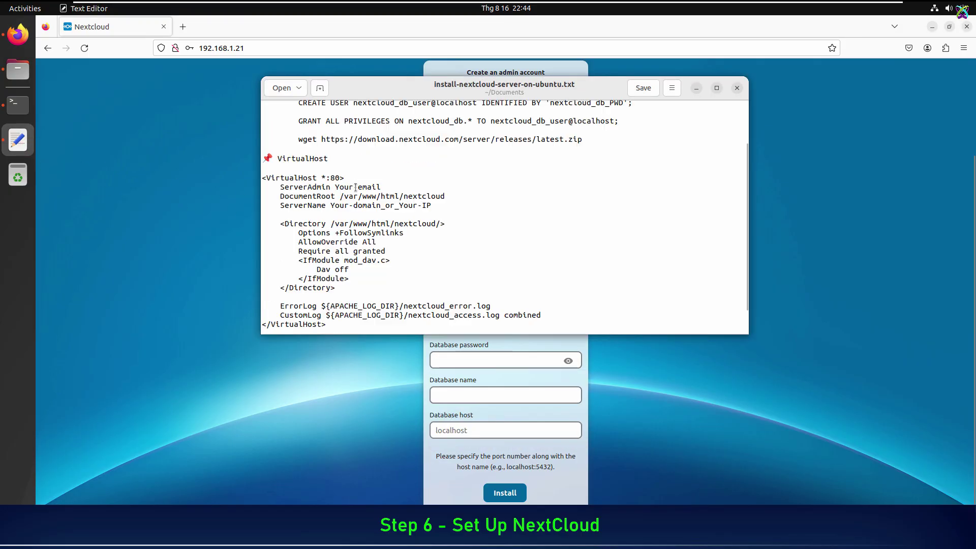
scroll(381, 183, up, 3)
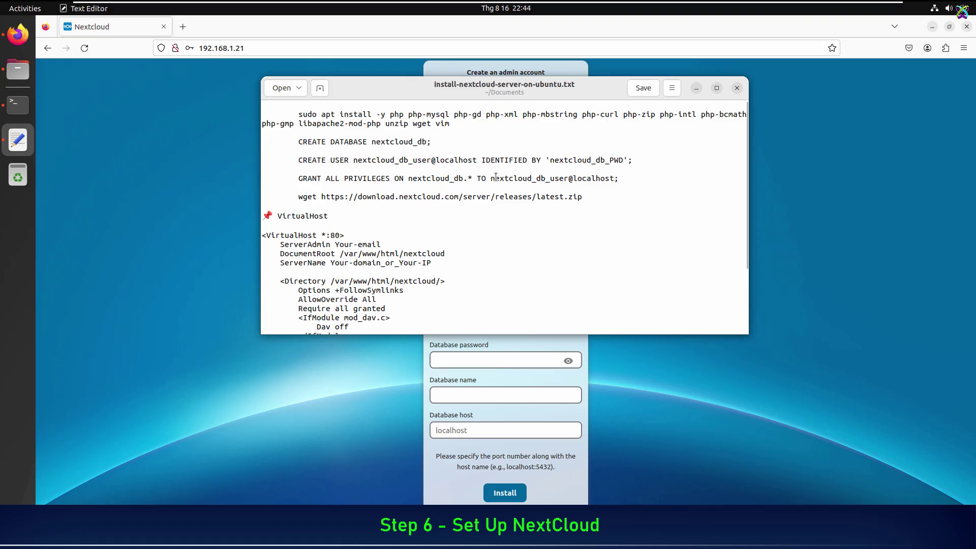
drag(550, 160, 624, 161)
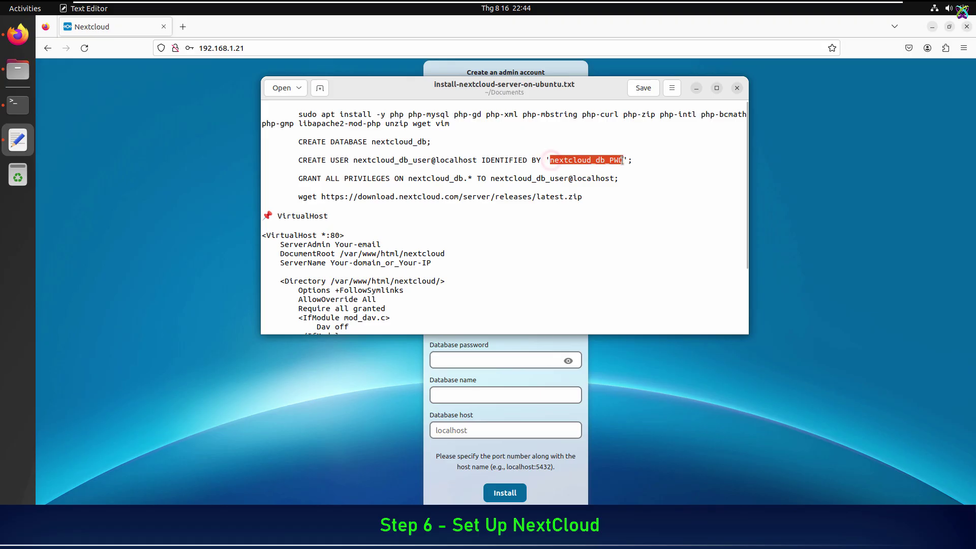
click(503, 361)
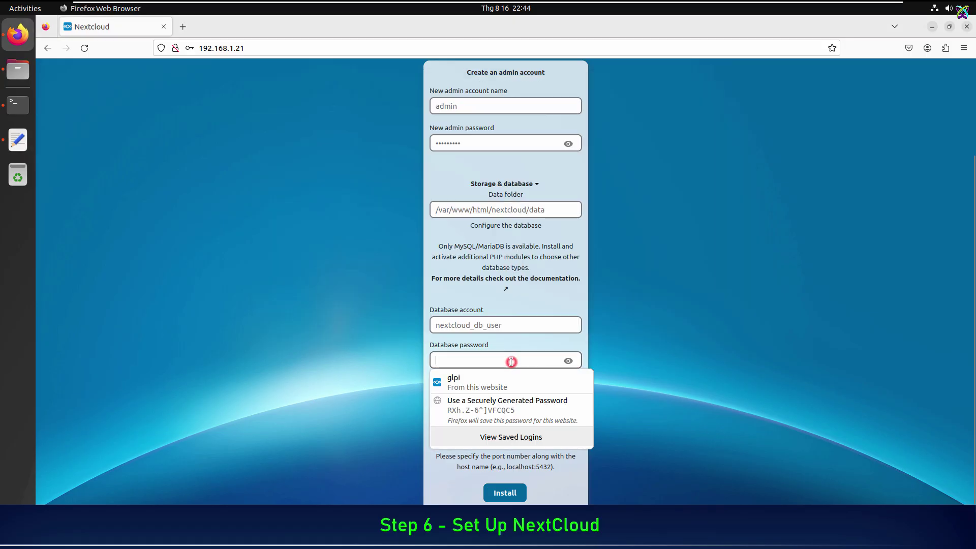
key(ctrl+v)
drag(502, 324, 416, 327)
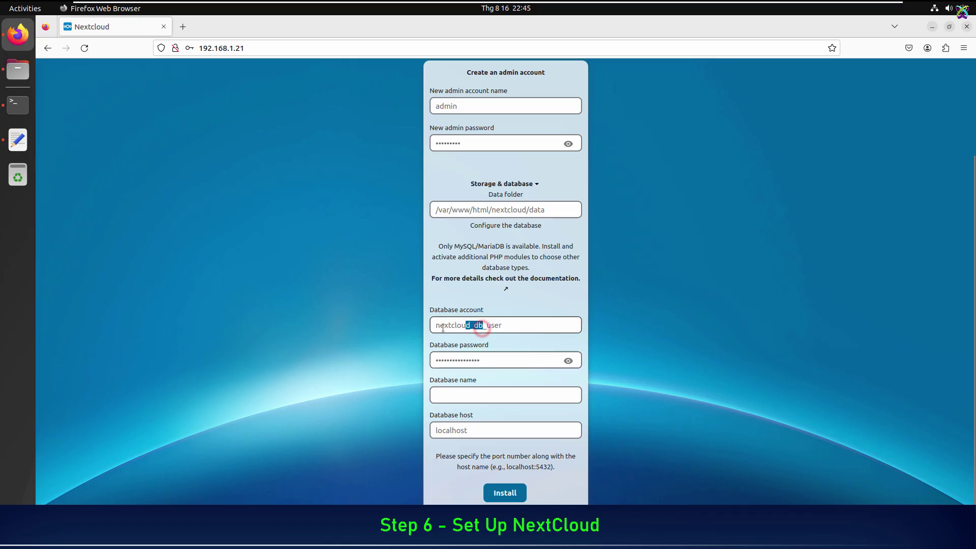
key(ctrl+c)
click(457, 394)
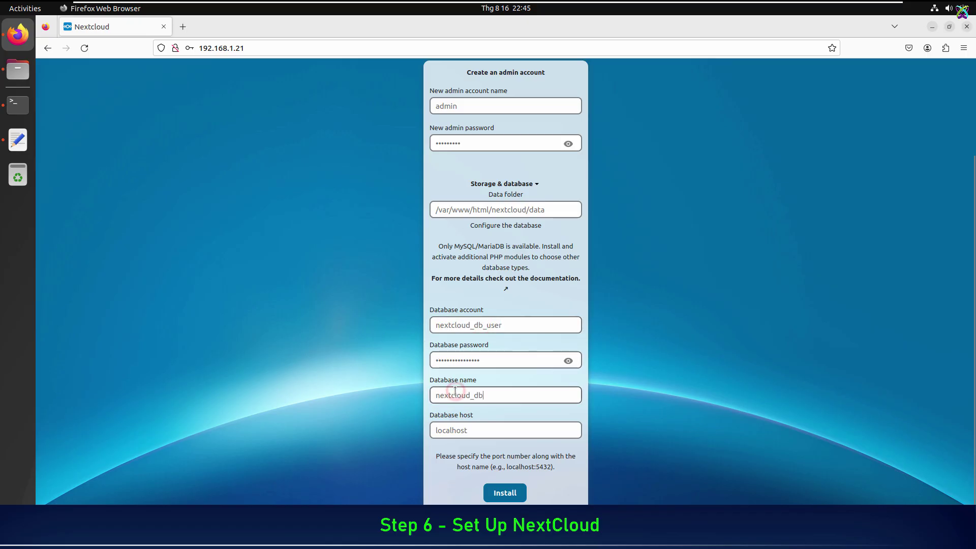
key(ctrl+v)
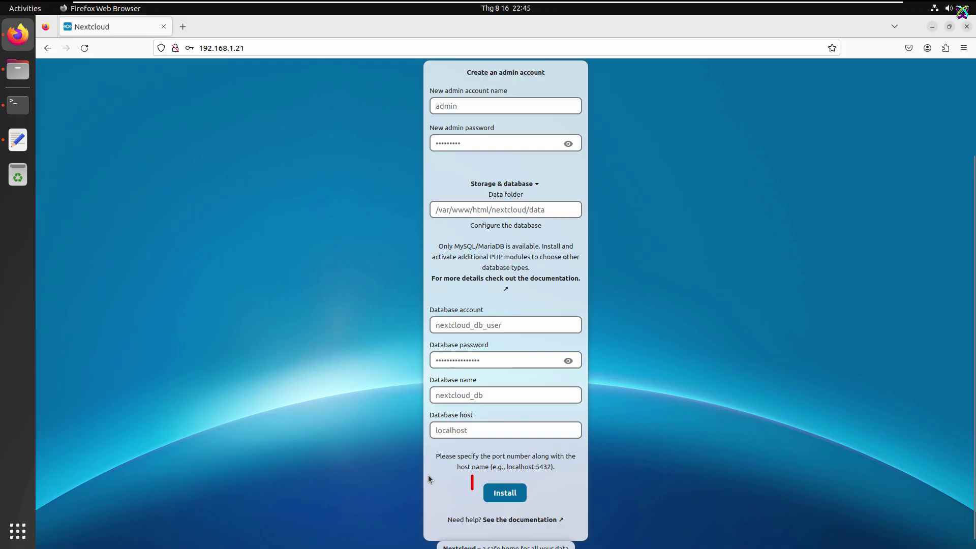
Start the Nextcloud installation and dismiss Firefox's save-login prompt
click(503, 494)
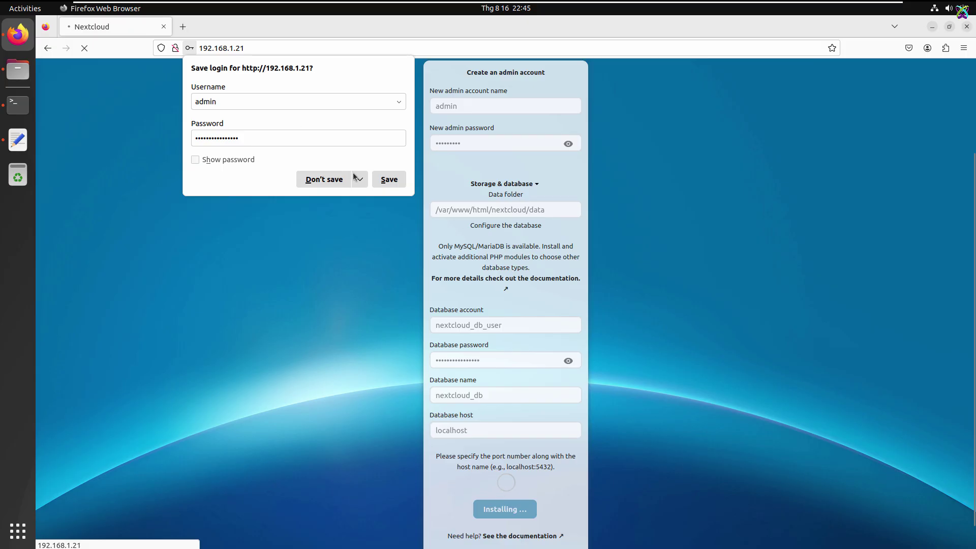
click(389, 179)
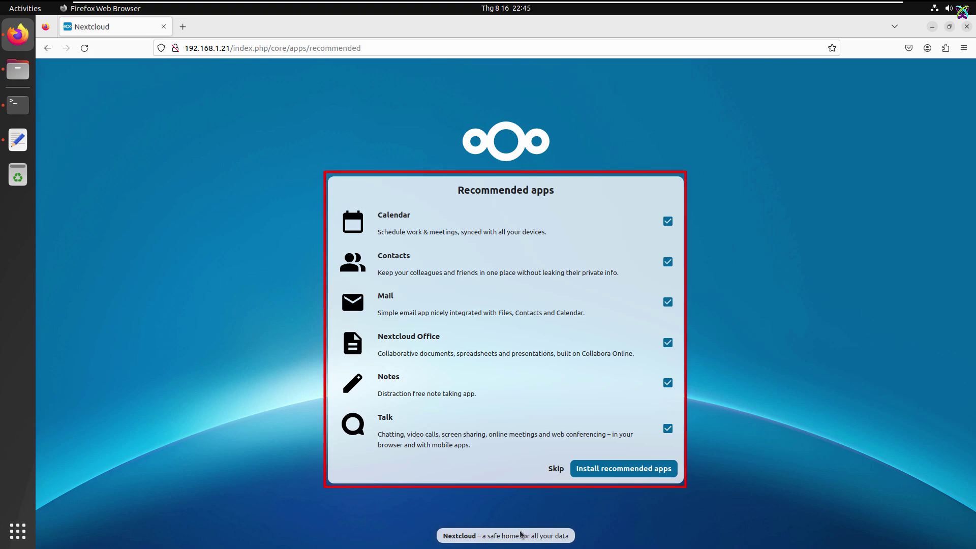
Skip recommended apps, close the Nextcloud Hub splash, and continue past the unsupported-browser warning
click(555, 468)
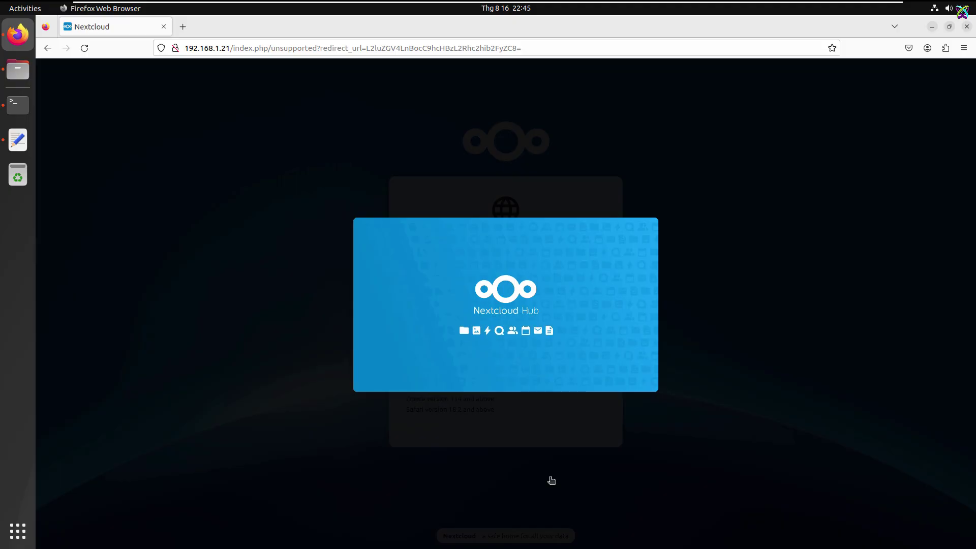
click(661, 384)
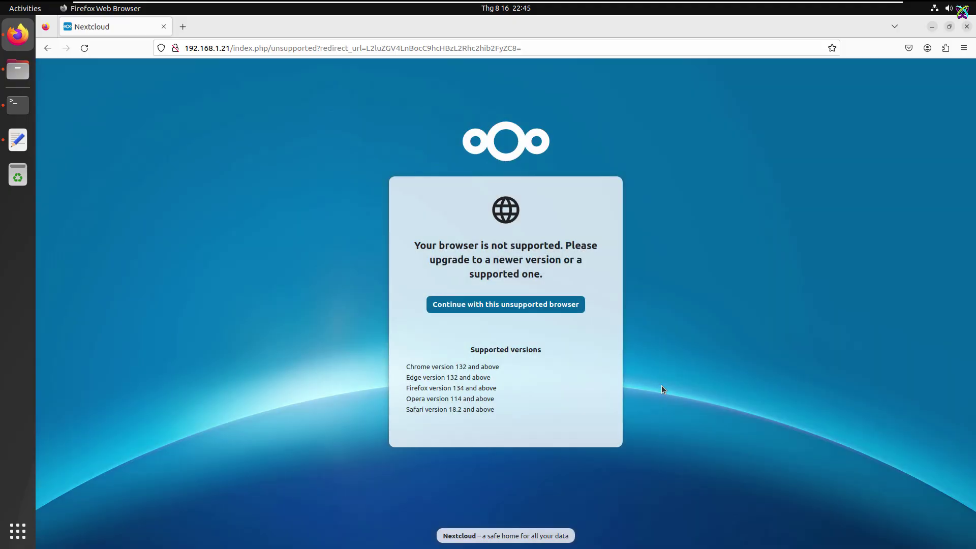
click(513, 307)
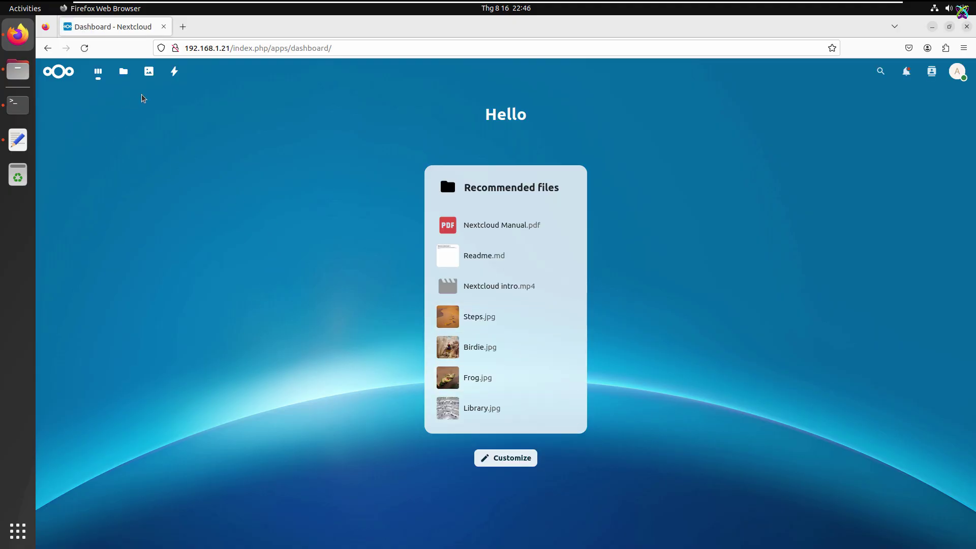
Open the Files app from the Nextcloud dashboard's top navigation bar
click(132, 77)
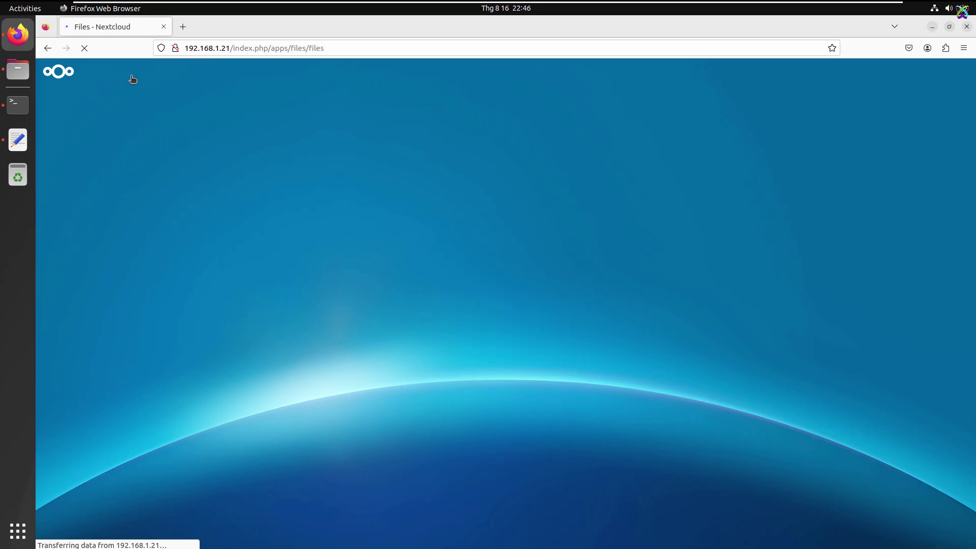